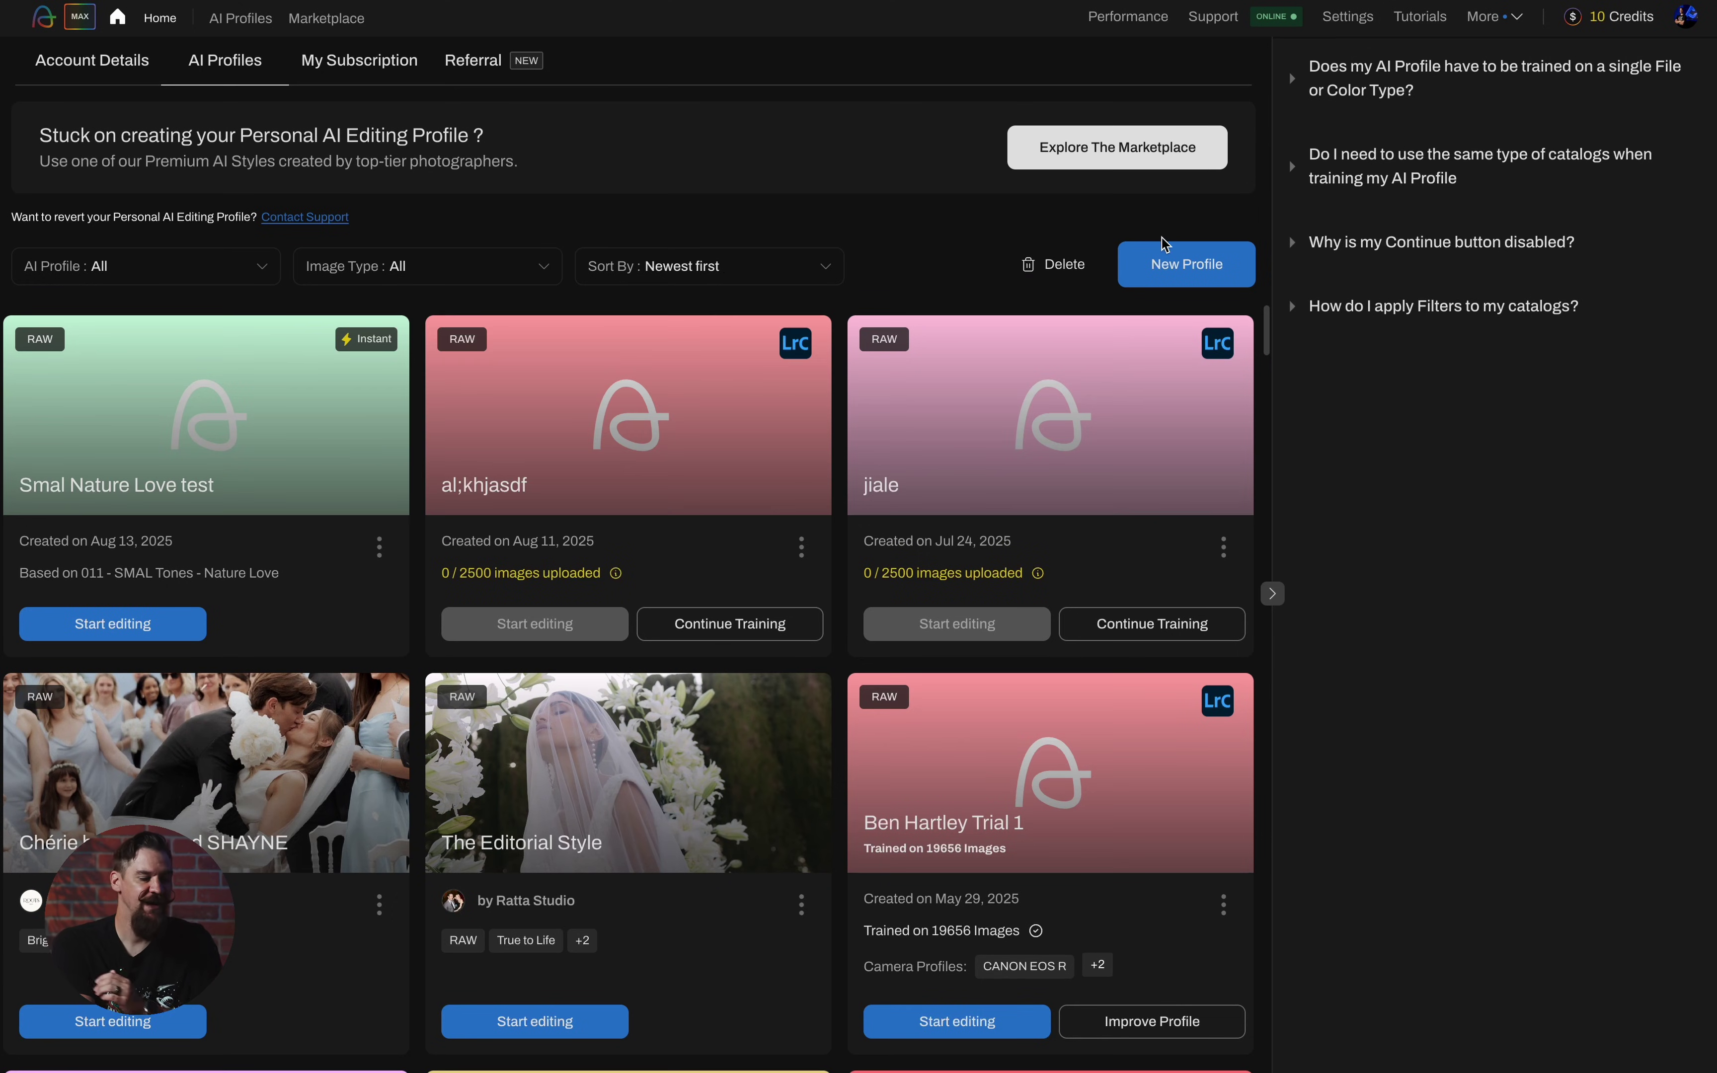
Start a new profile and choose Create on the Instant AI Profile card
left_click(1204, 274)
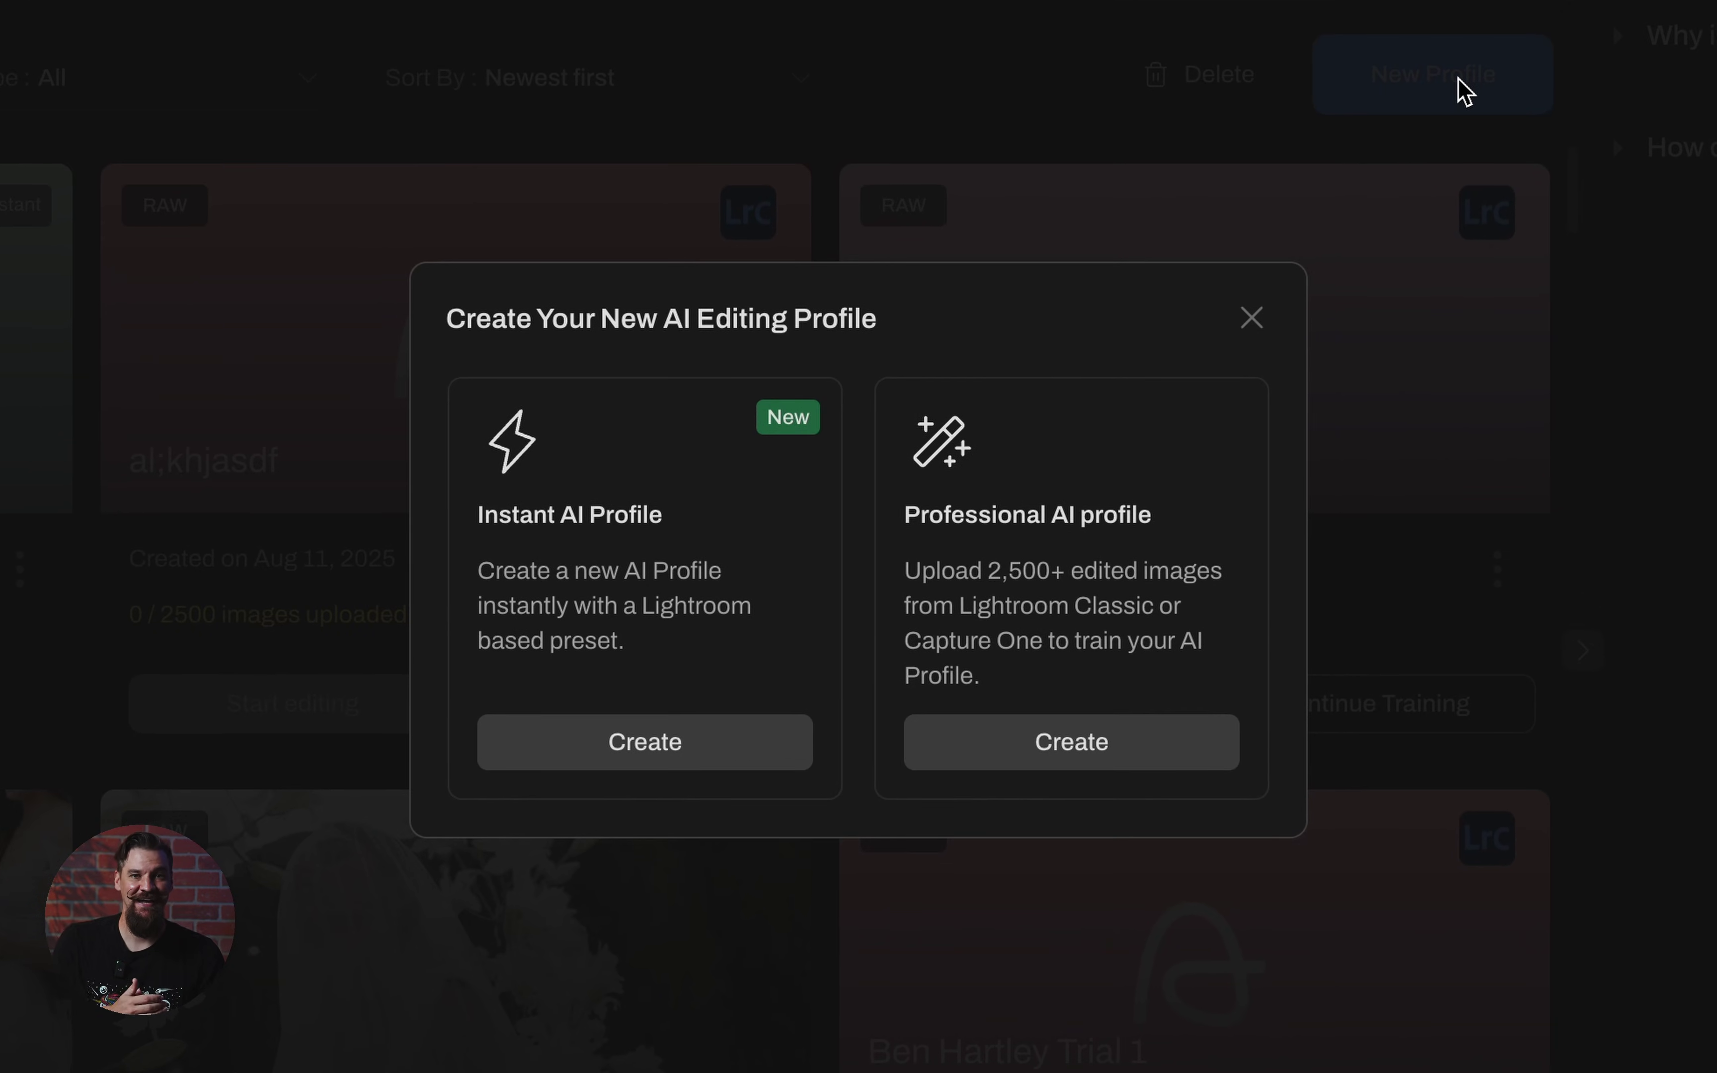
left_click(665, 578)
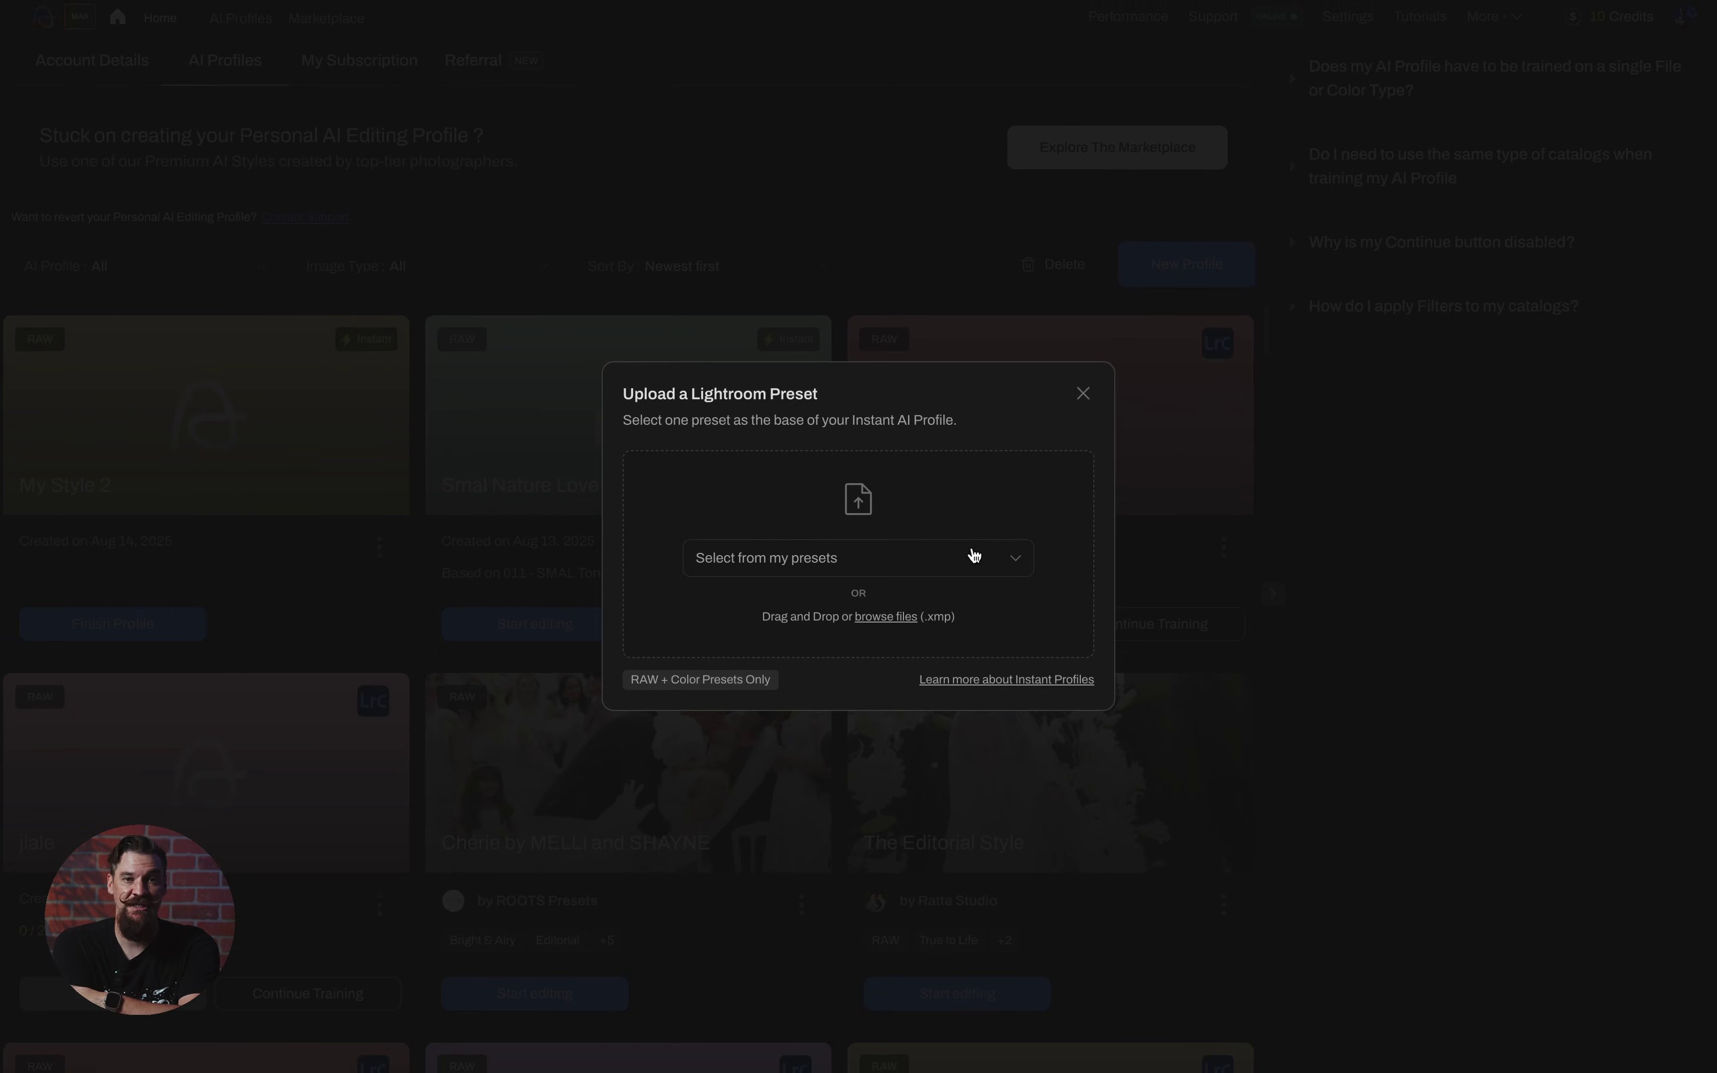
Pick 011 - SMAL Tones - Nature Love.xmp from the saved presets list as the base preset
left_click(1014, 559)
scroll(920, 686, "down", 10)
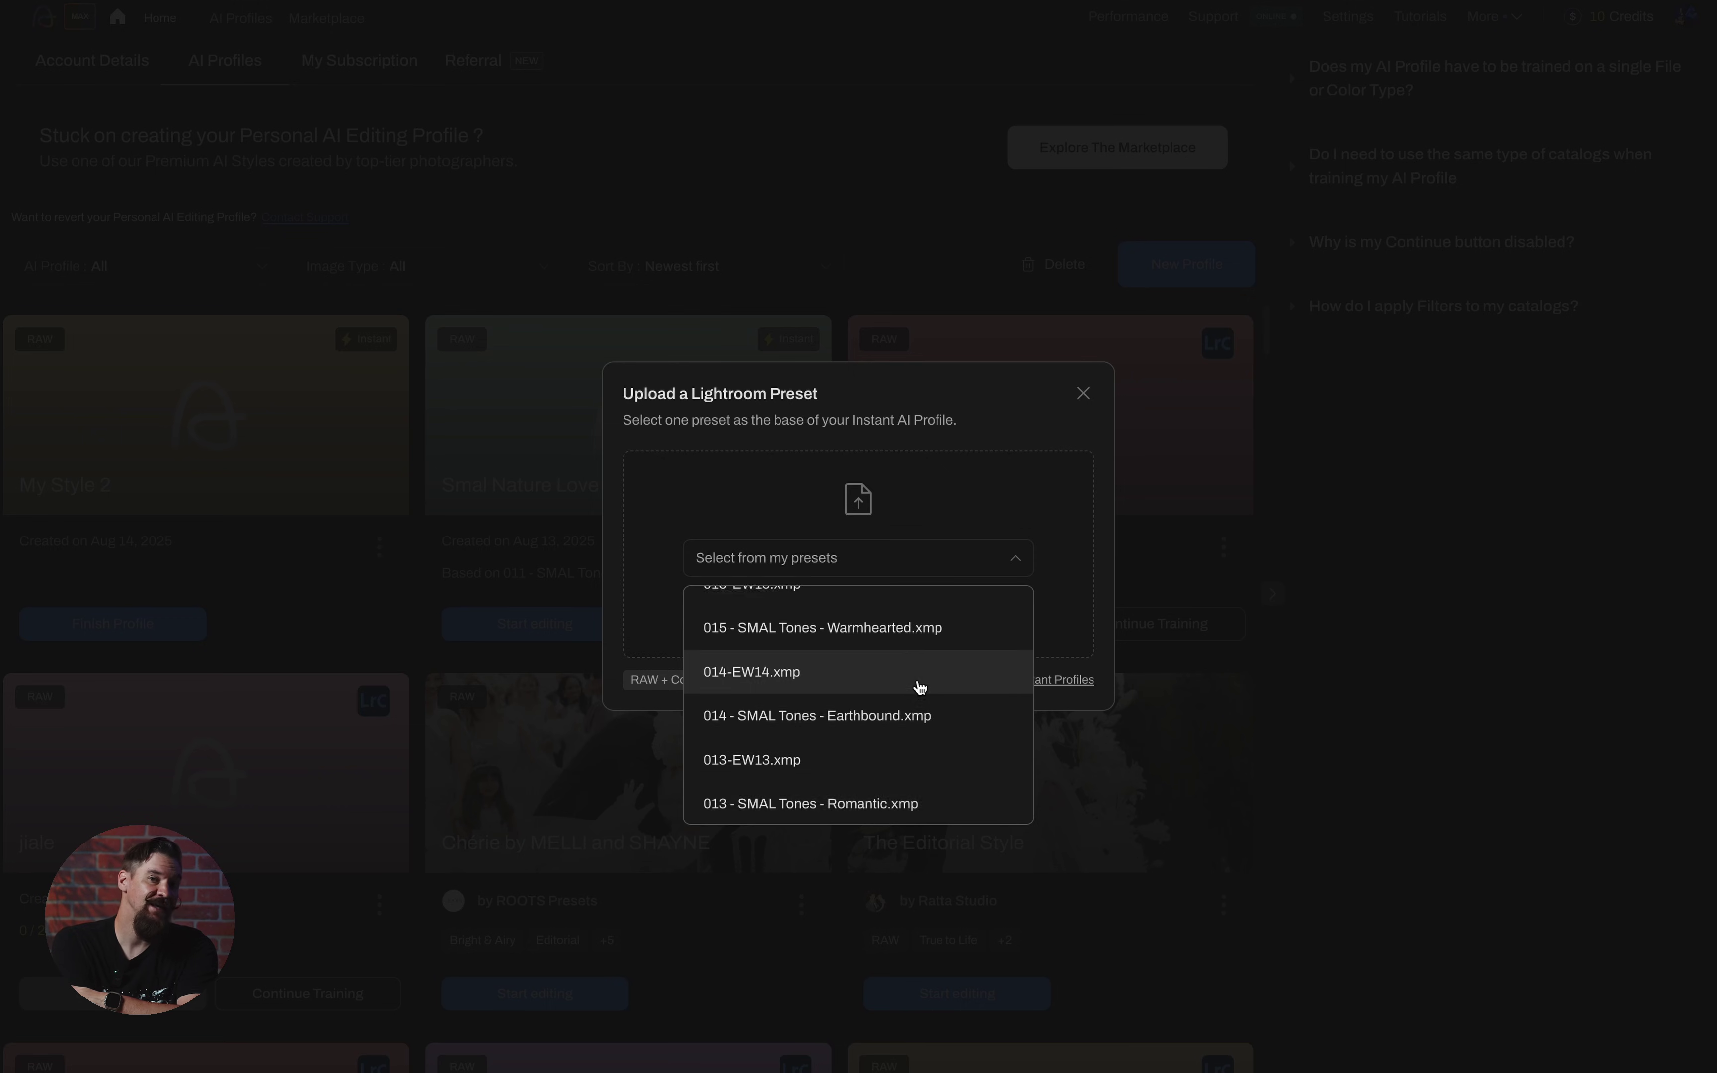
scroll(919, 694, "up", 3)
scroll(921, 747, "down", 5)
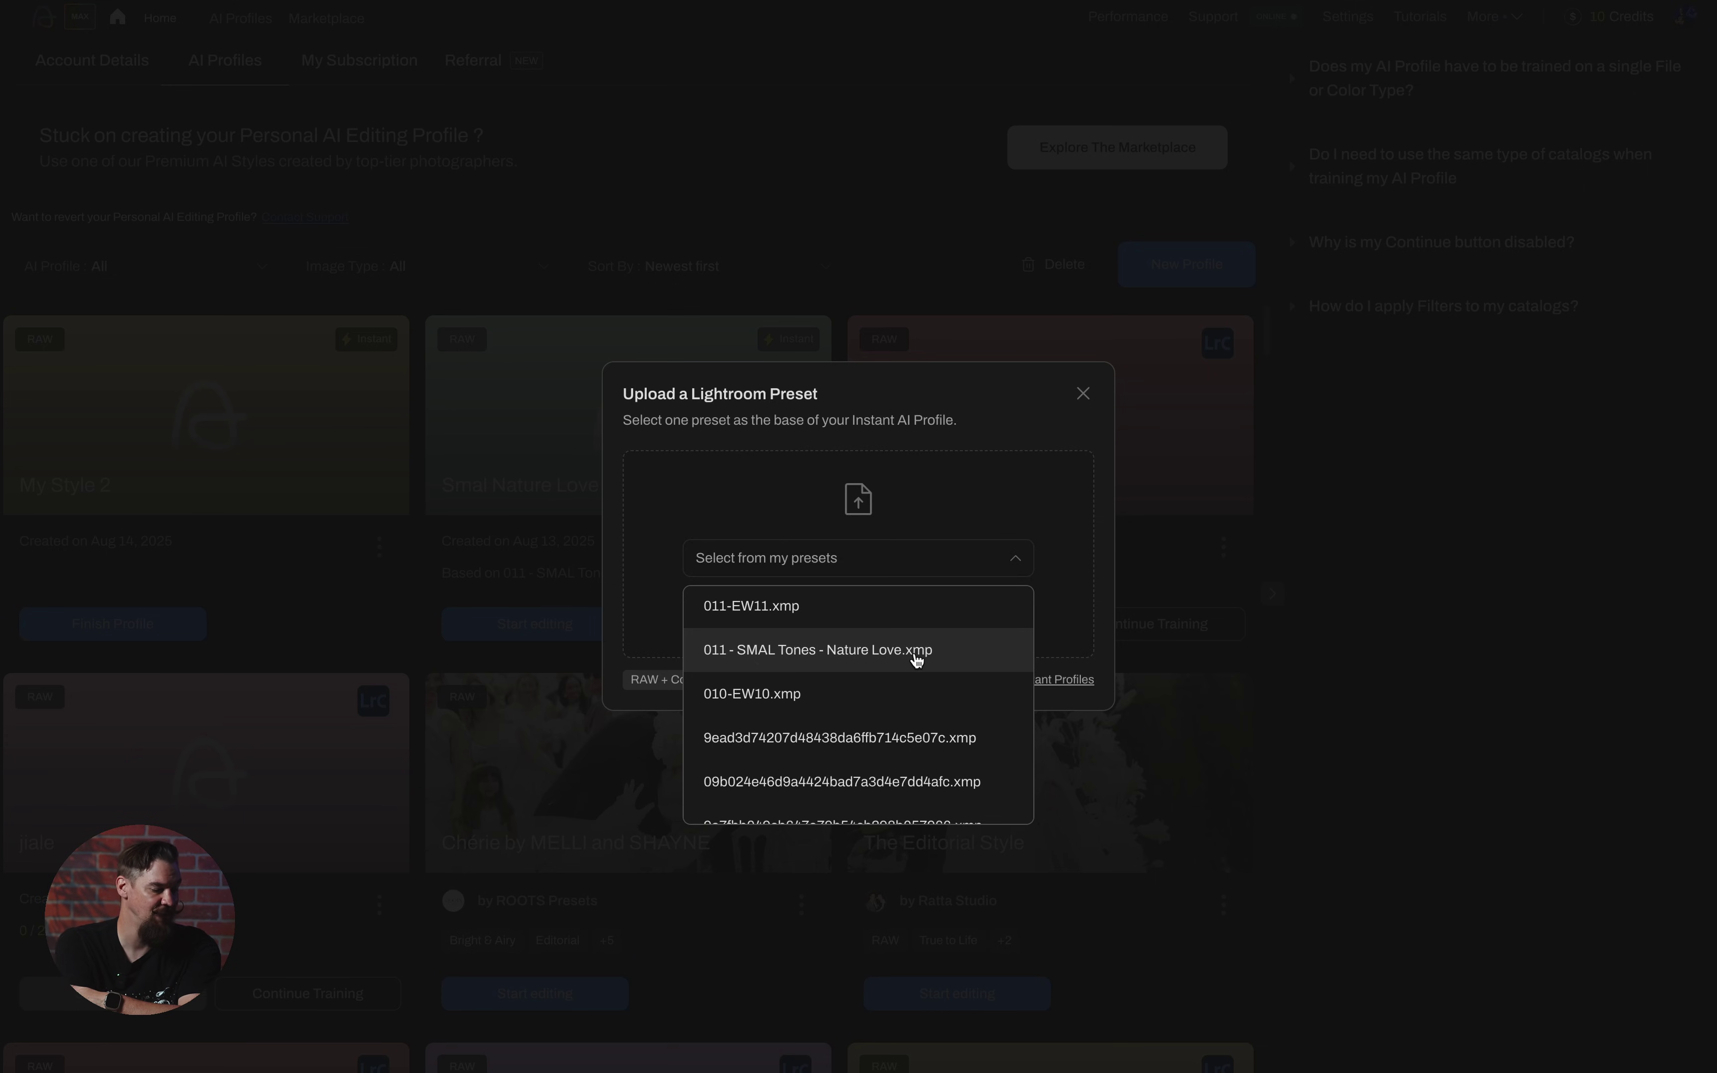
left_click(917, 651)
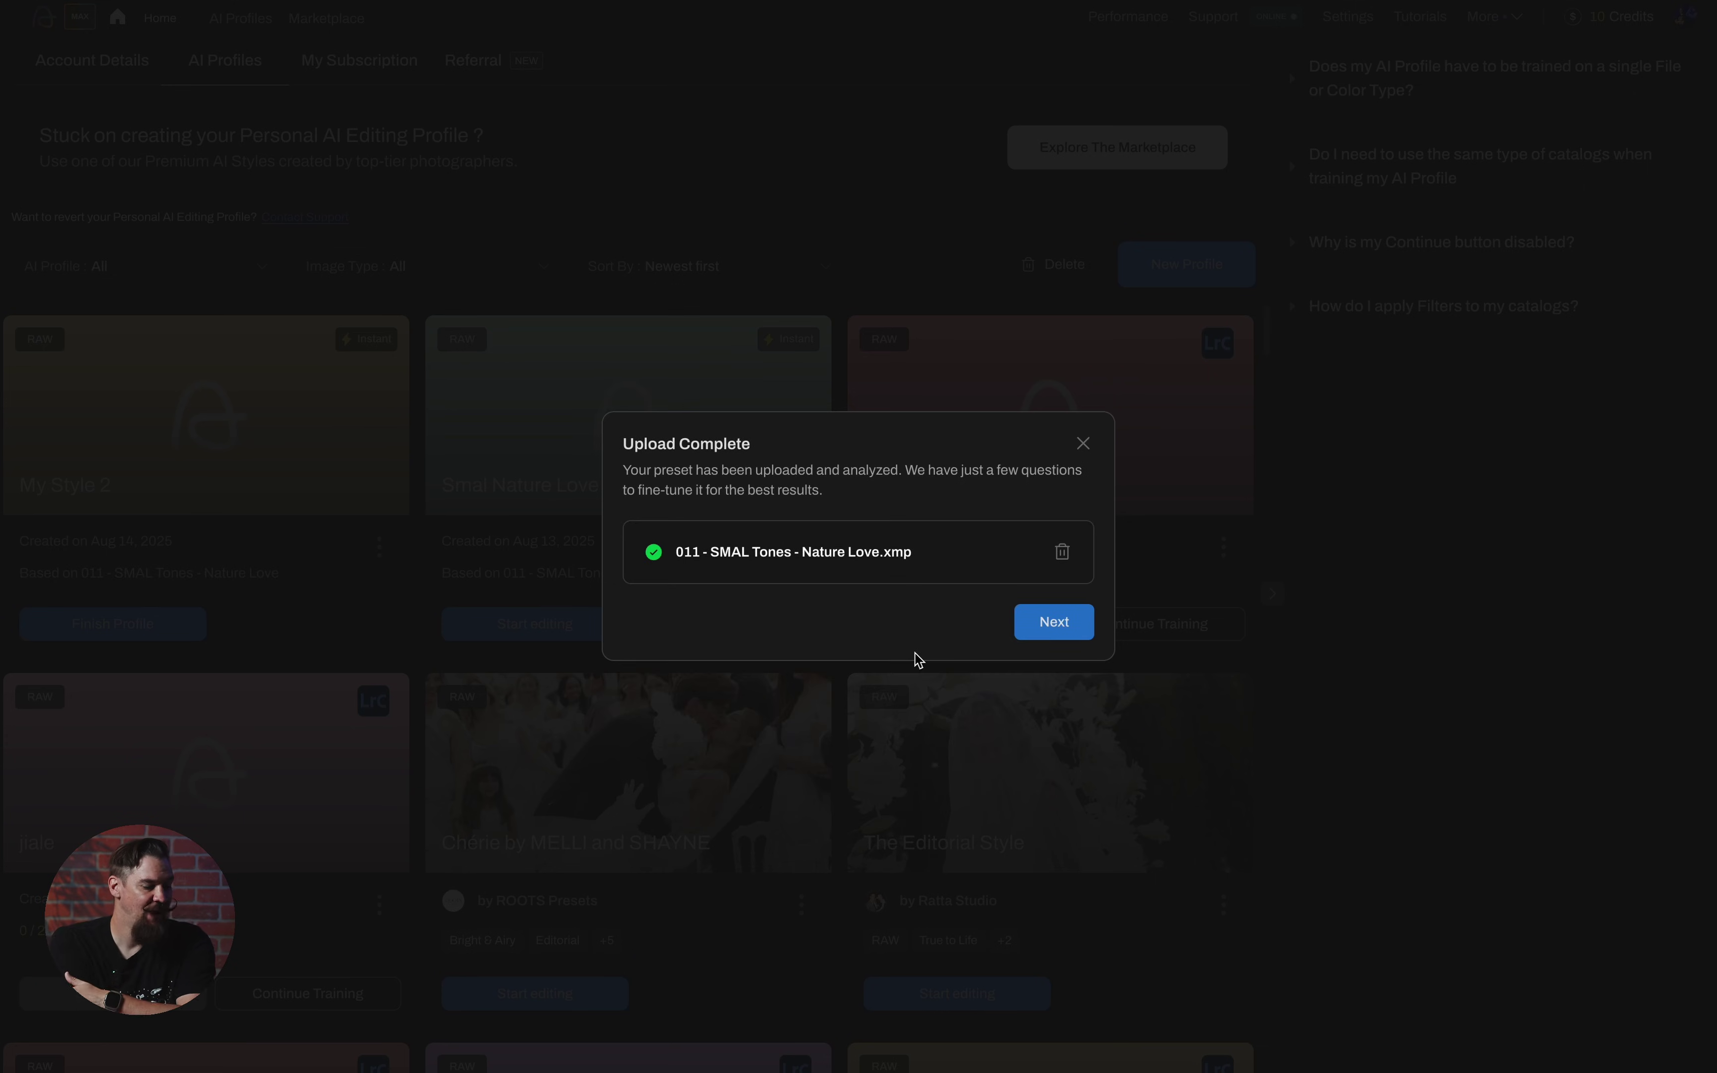
After comparing exposure levels, set the indoor portrait one step darker and confirm it
left_click(1055, 622)
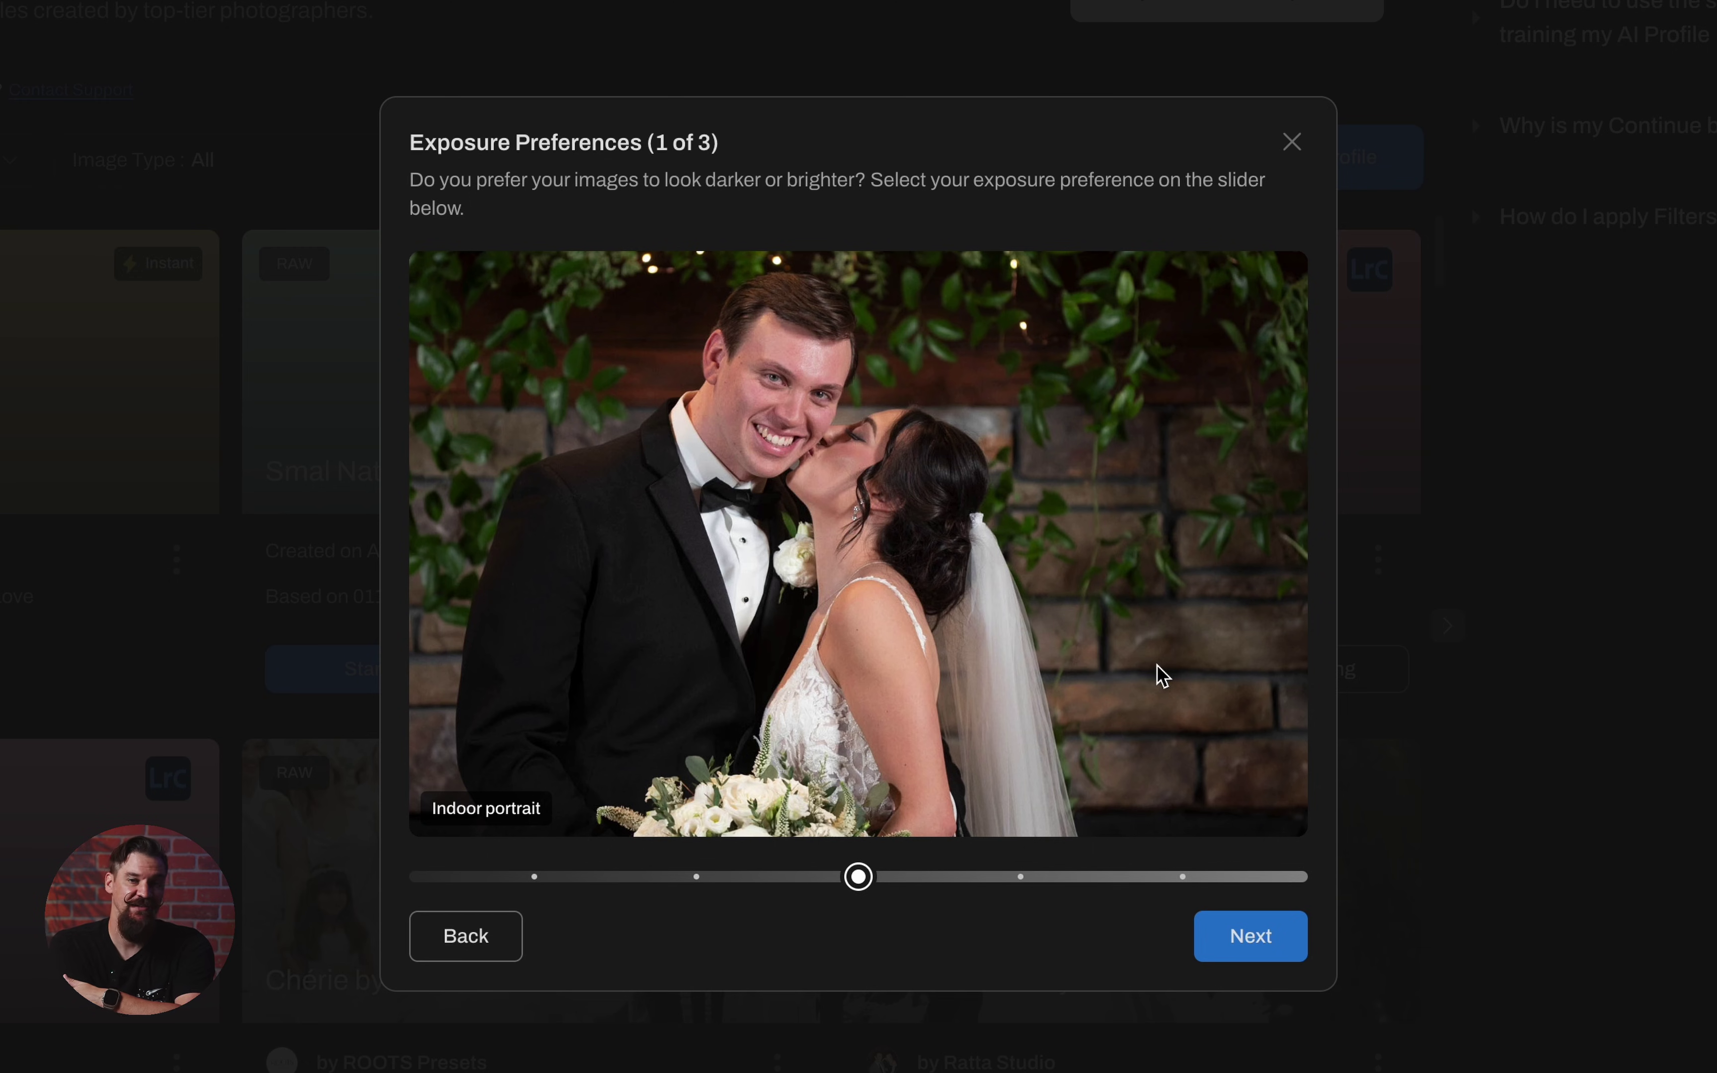
left_click(696, 877)
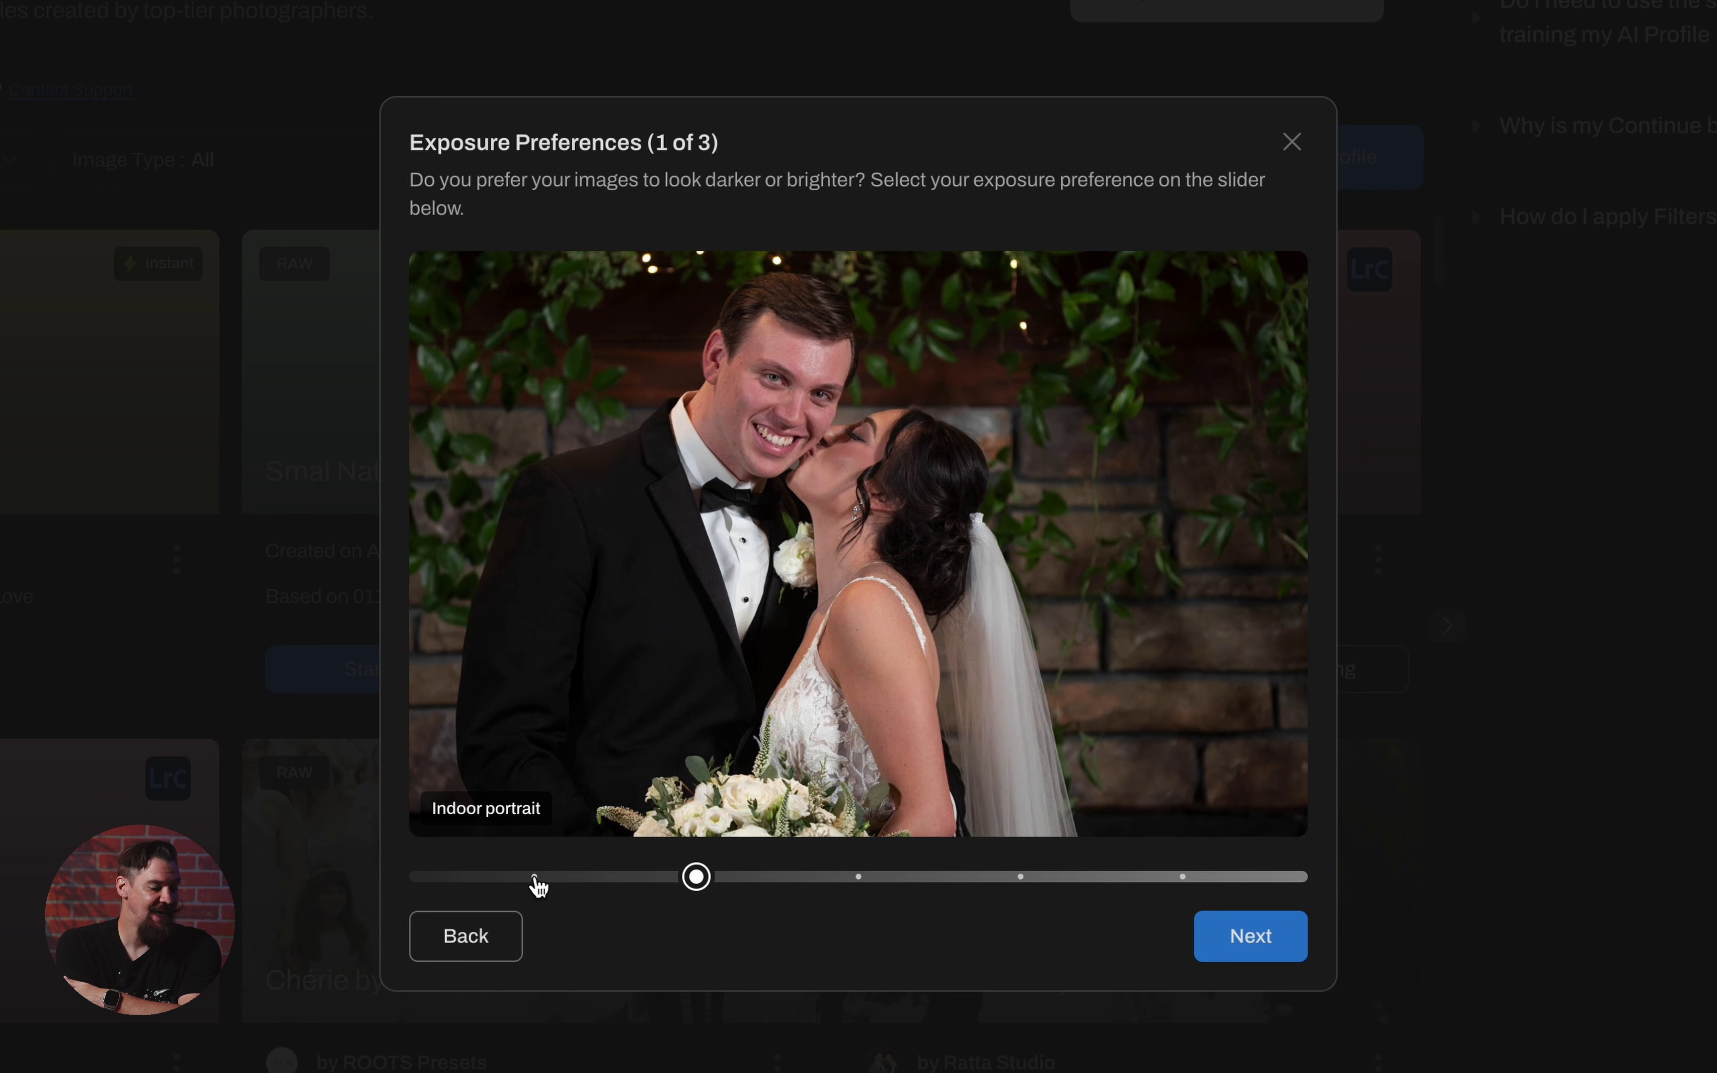
left_click(533, 877)
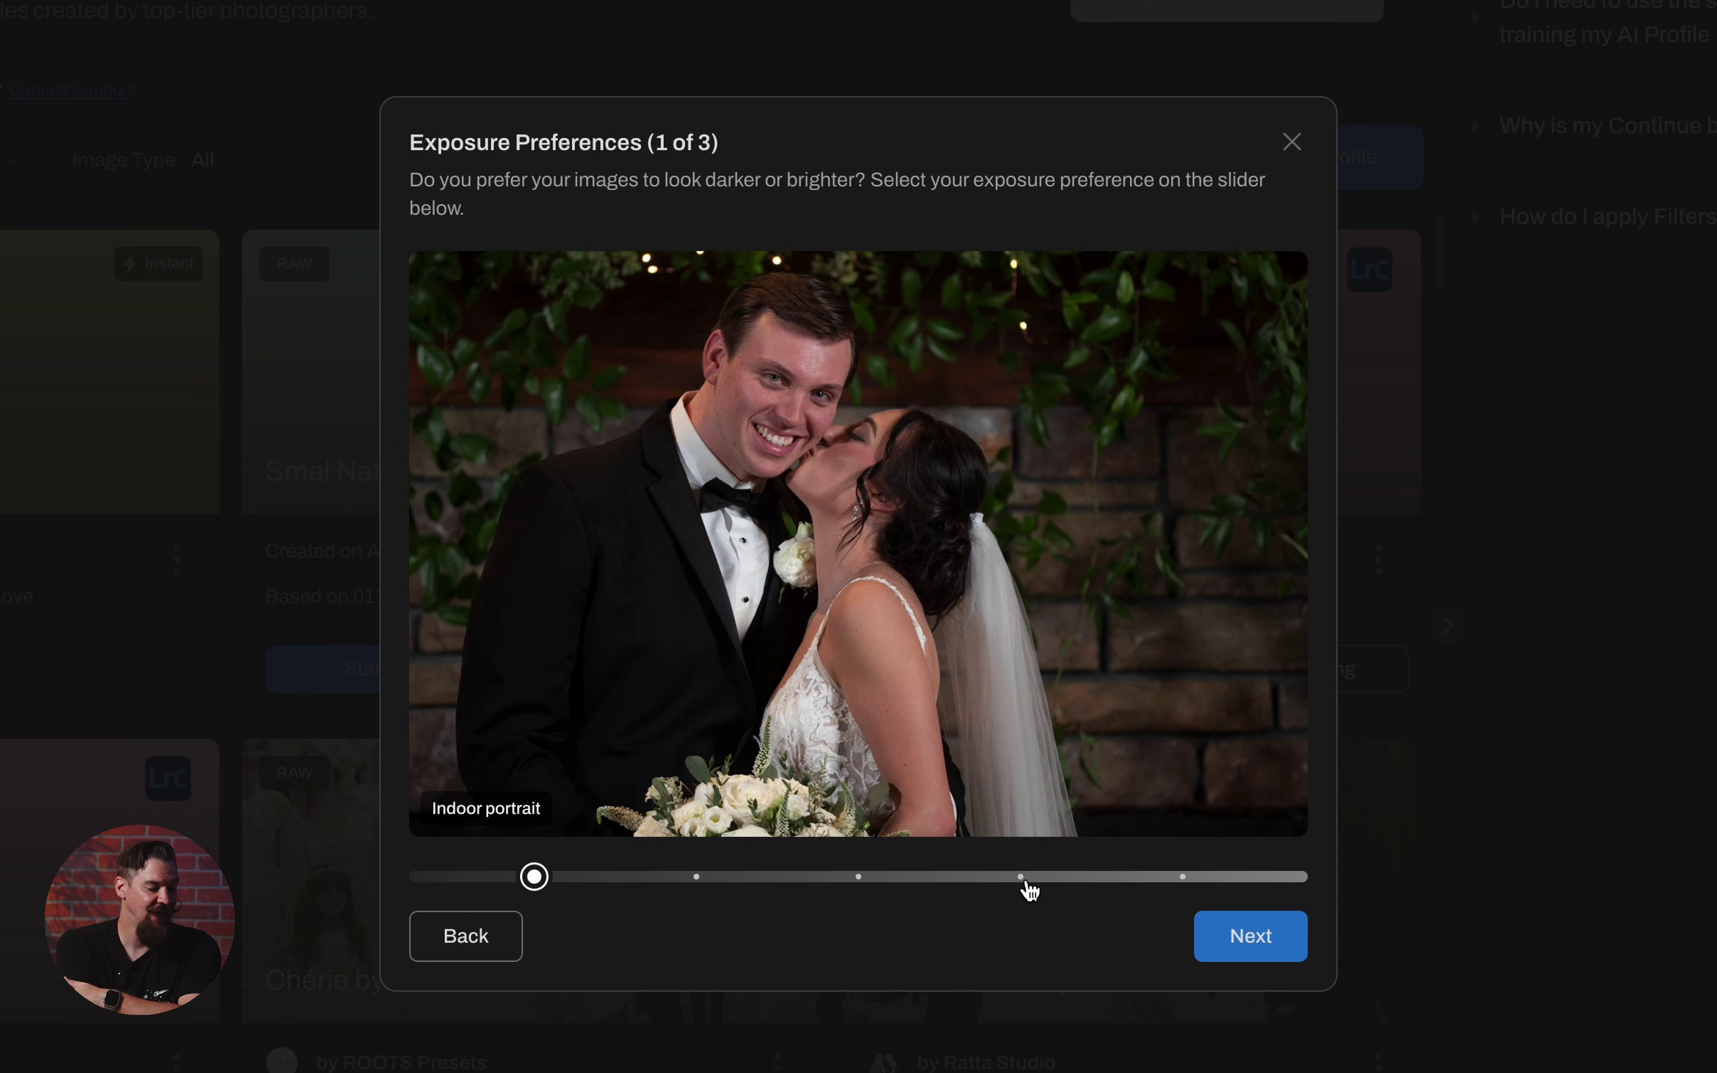
left_click(1022, 879)
left_click(1182, 877)
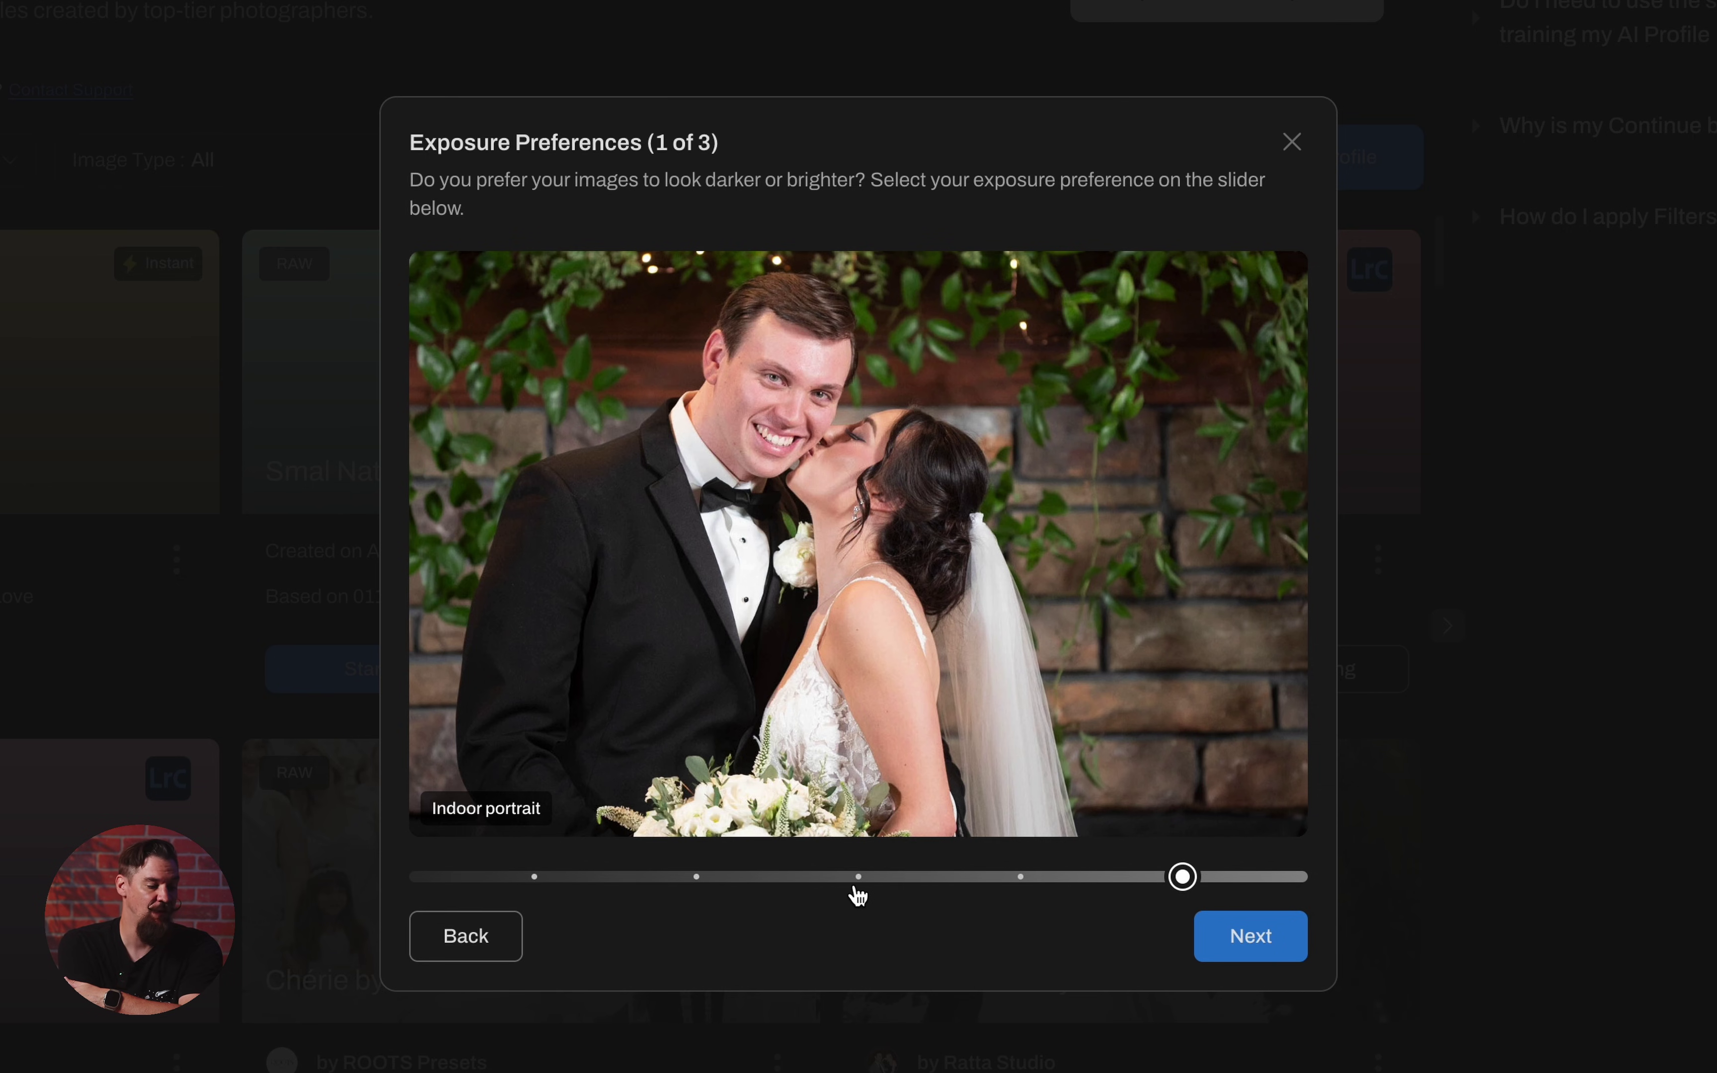
left_click(696, 878)
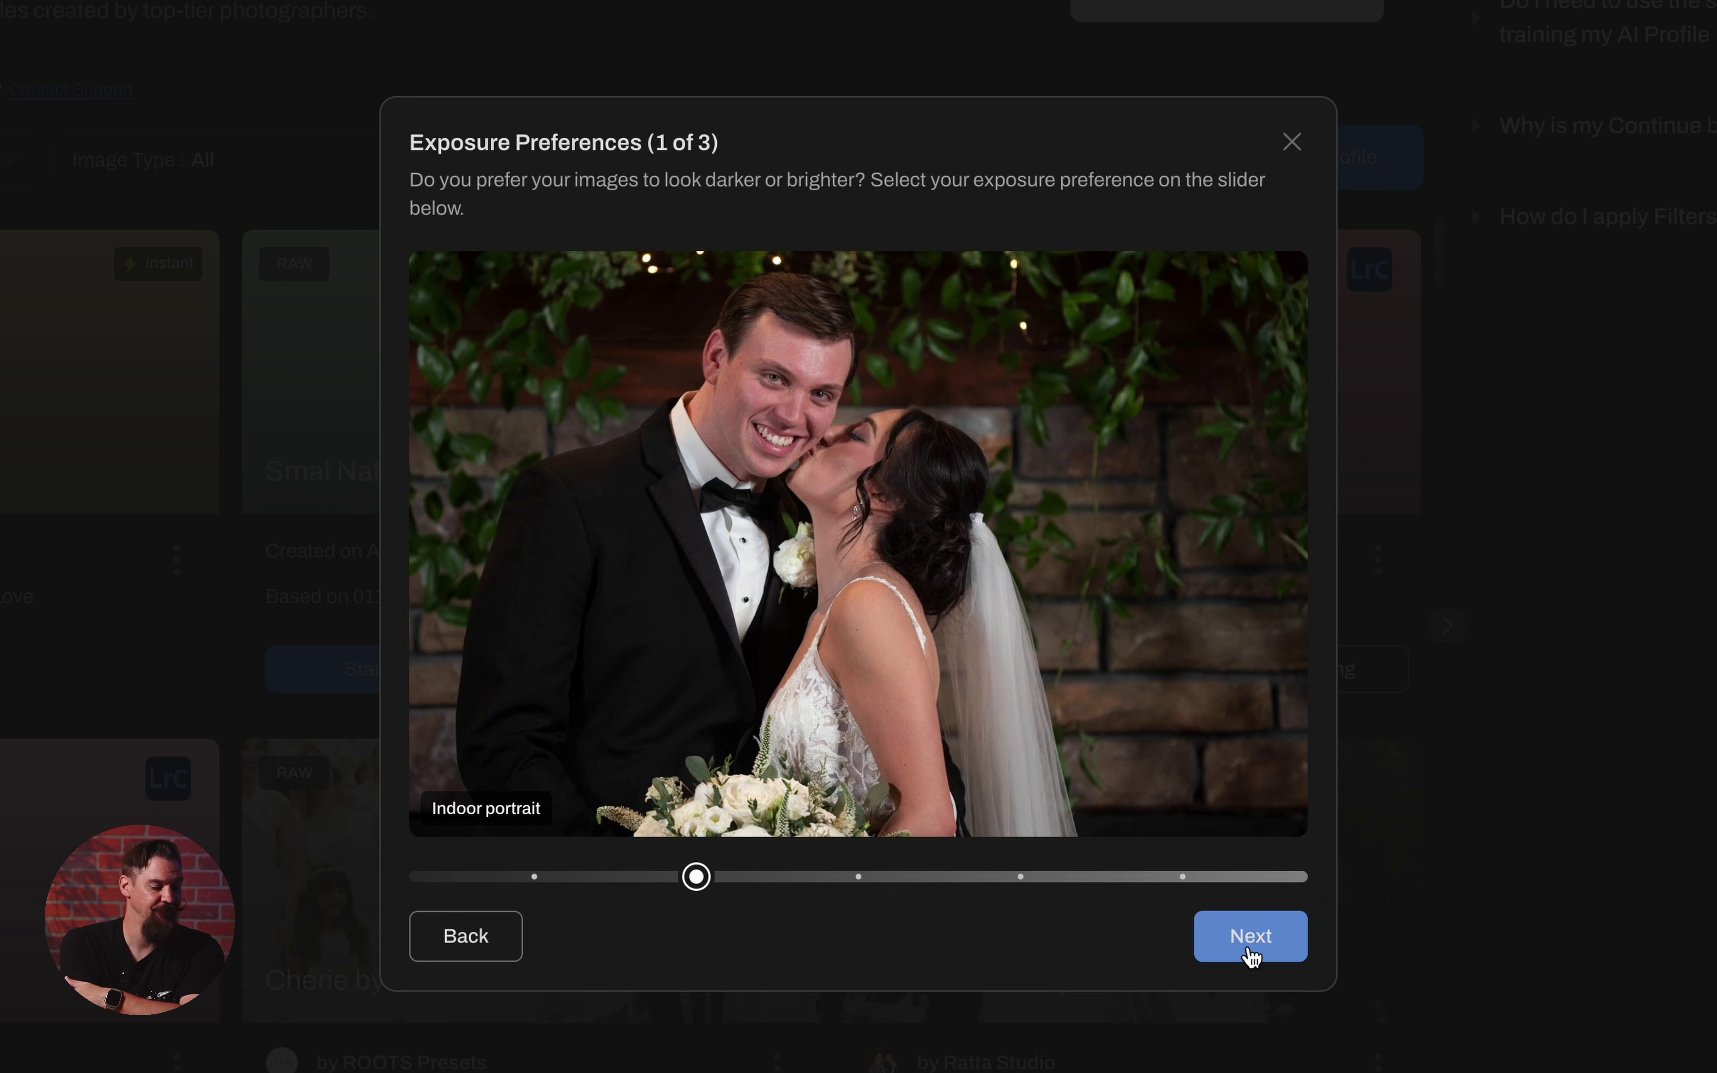
left_click(1247, 951)
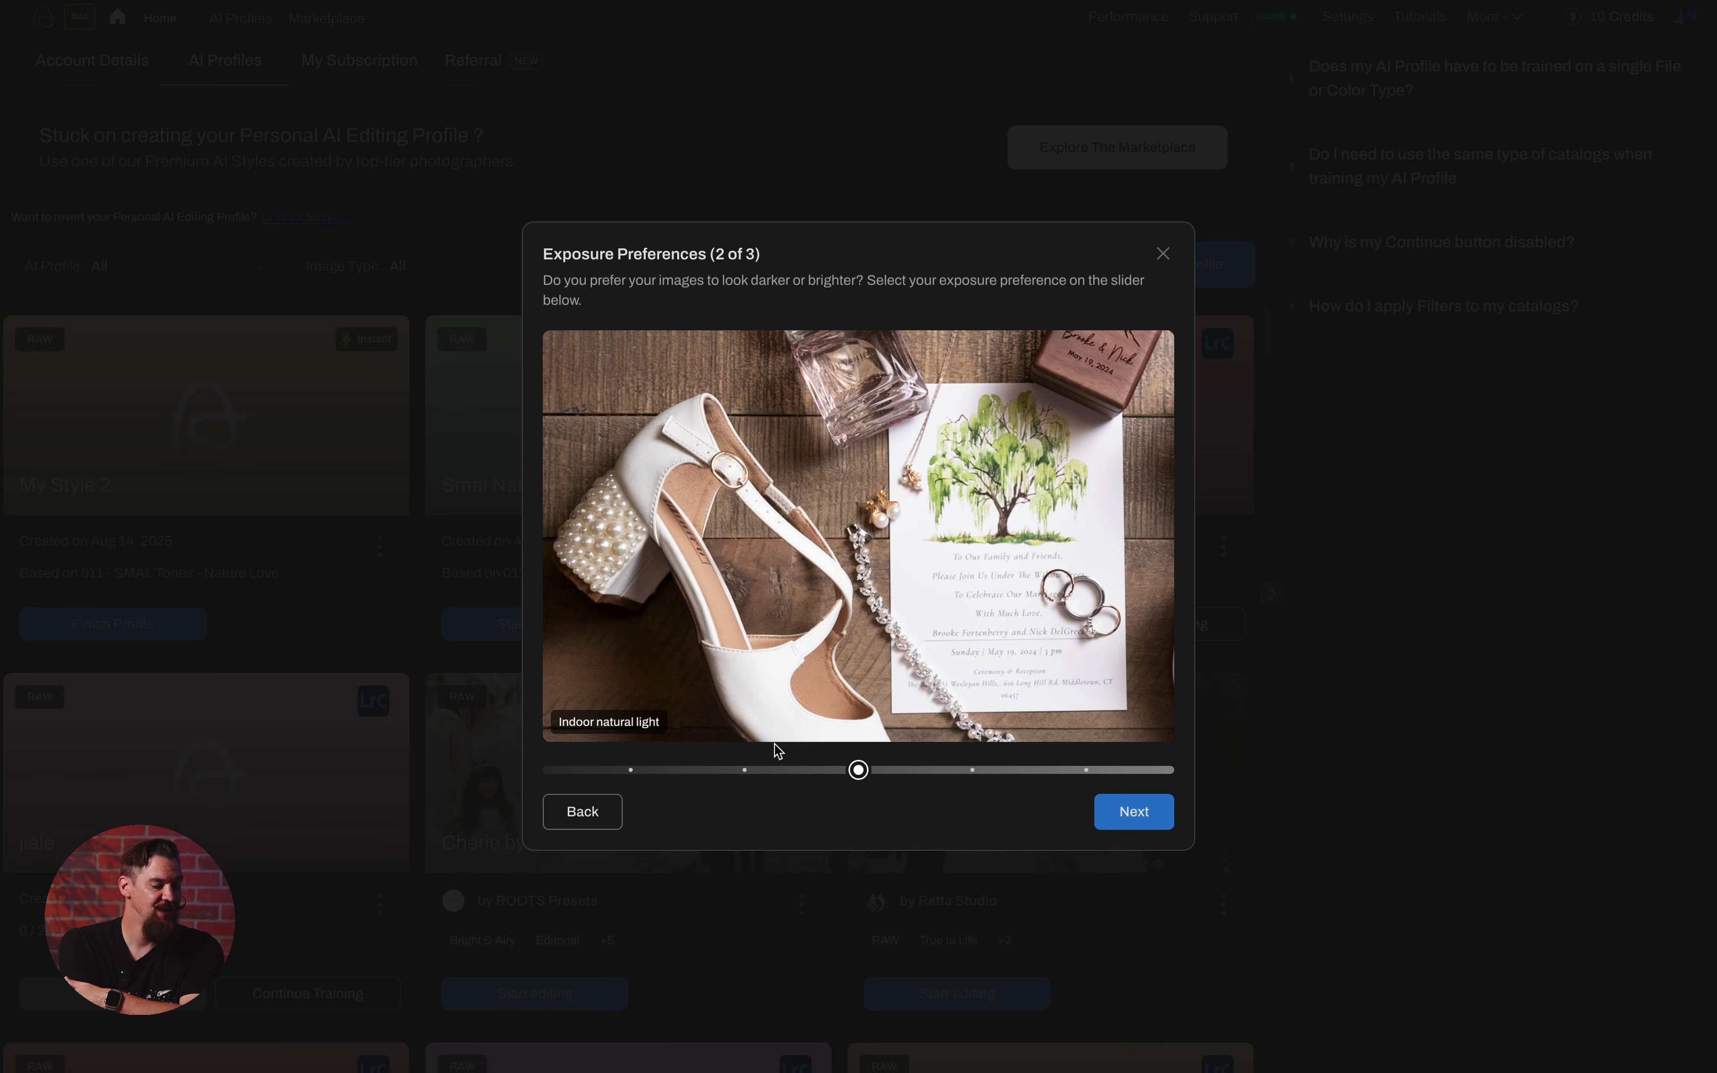
Choose the darkest exposure for the indoor natural light shot, then slightly darker for the outdoor portrait
left_click(745, 772)
left_click(646, 773)
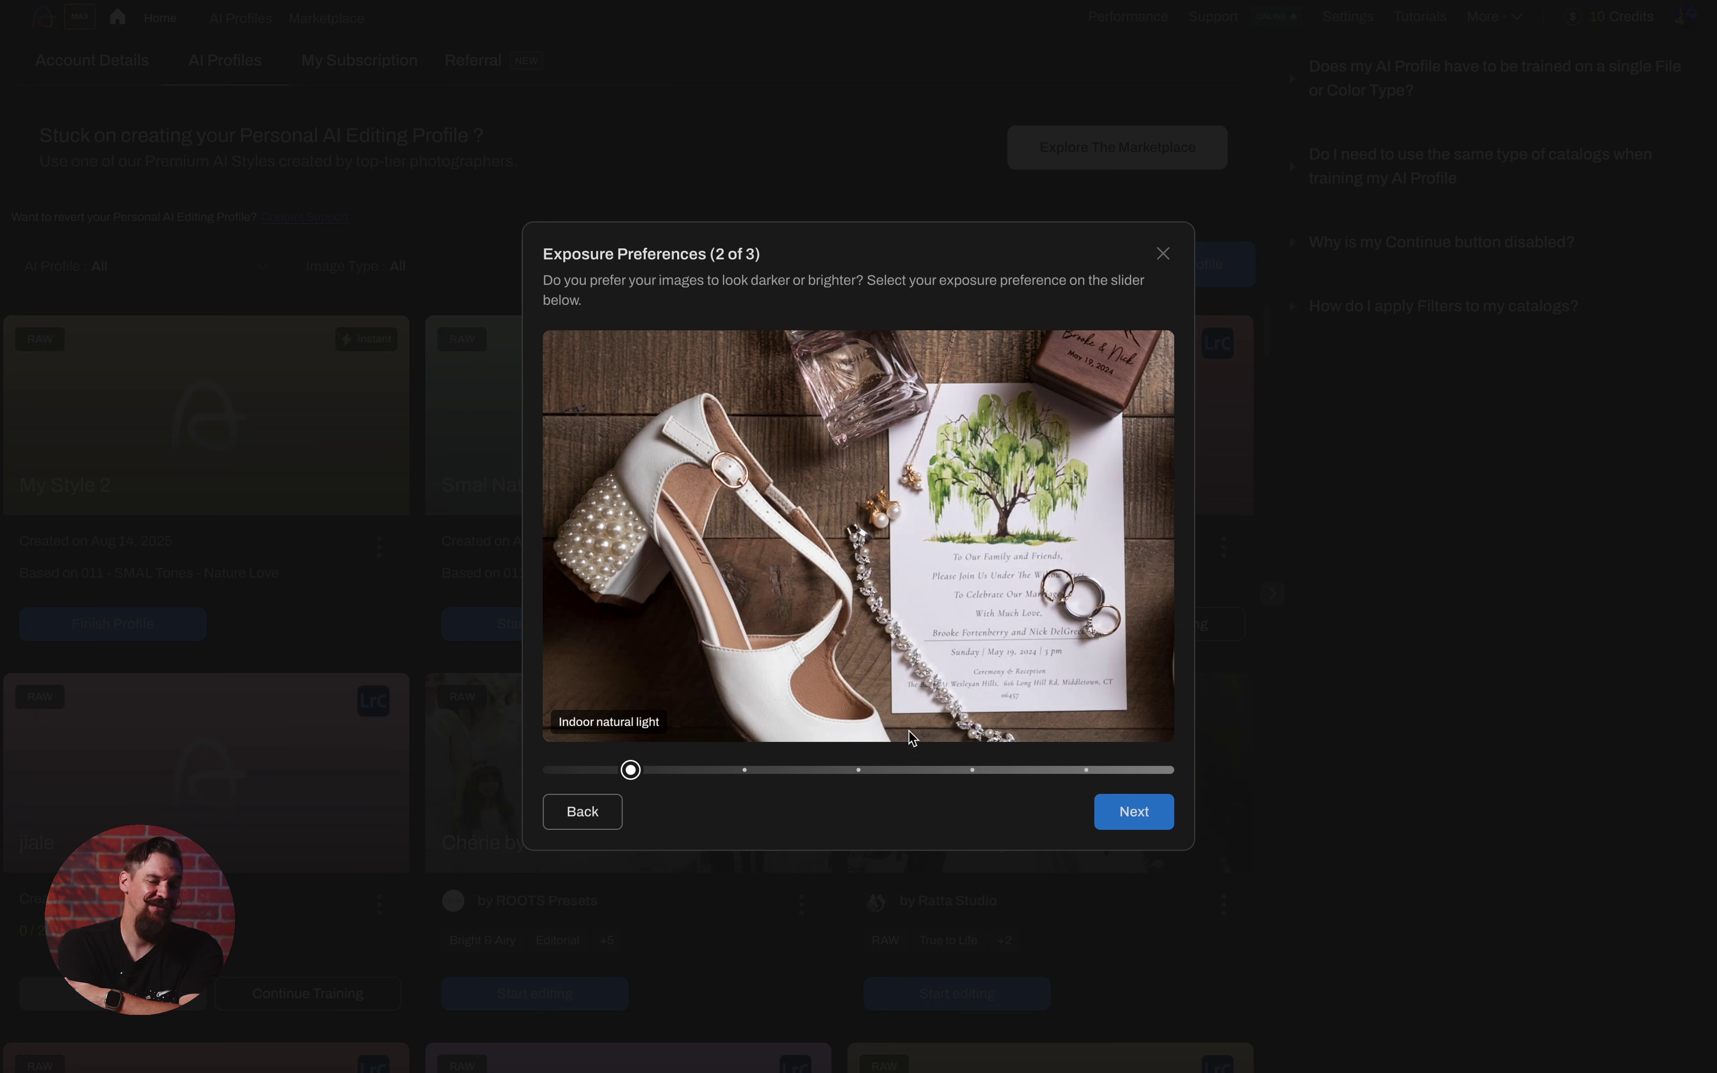
left_click(1120, 810)
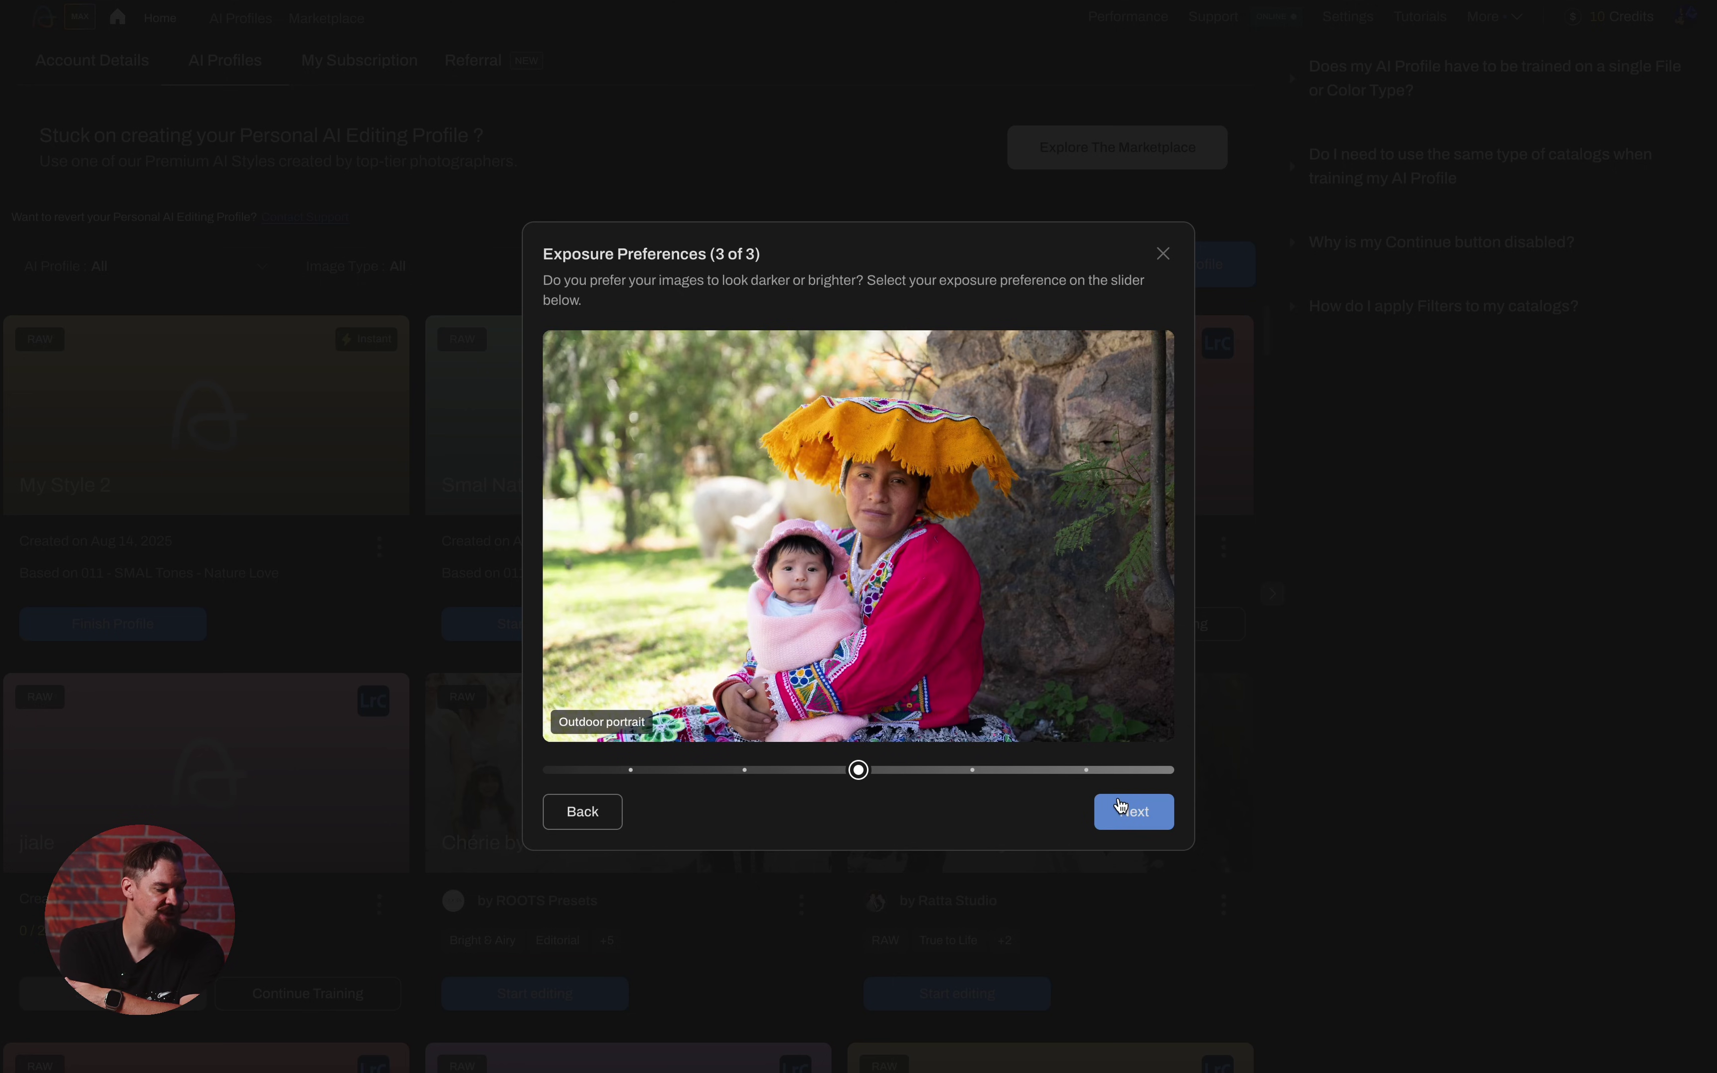
left_click(751, 776)
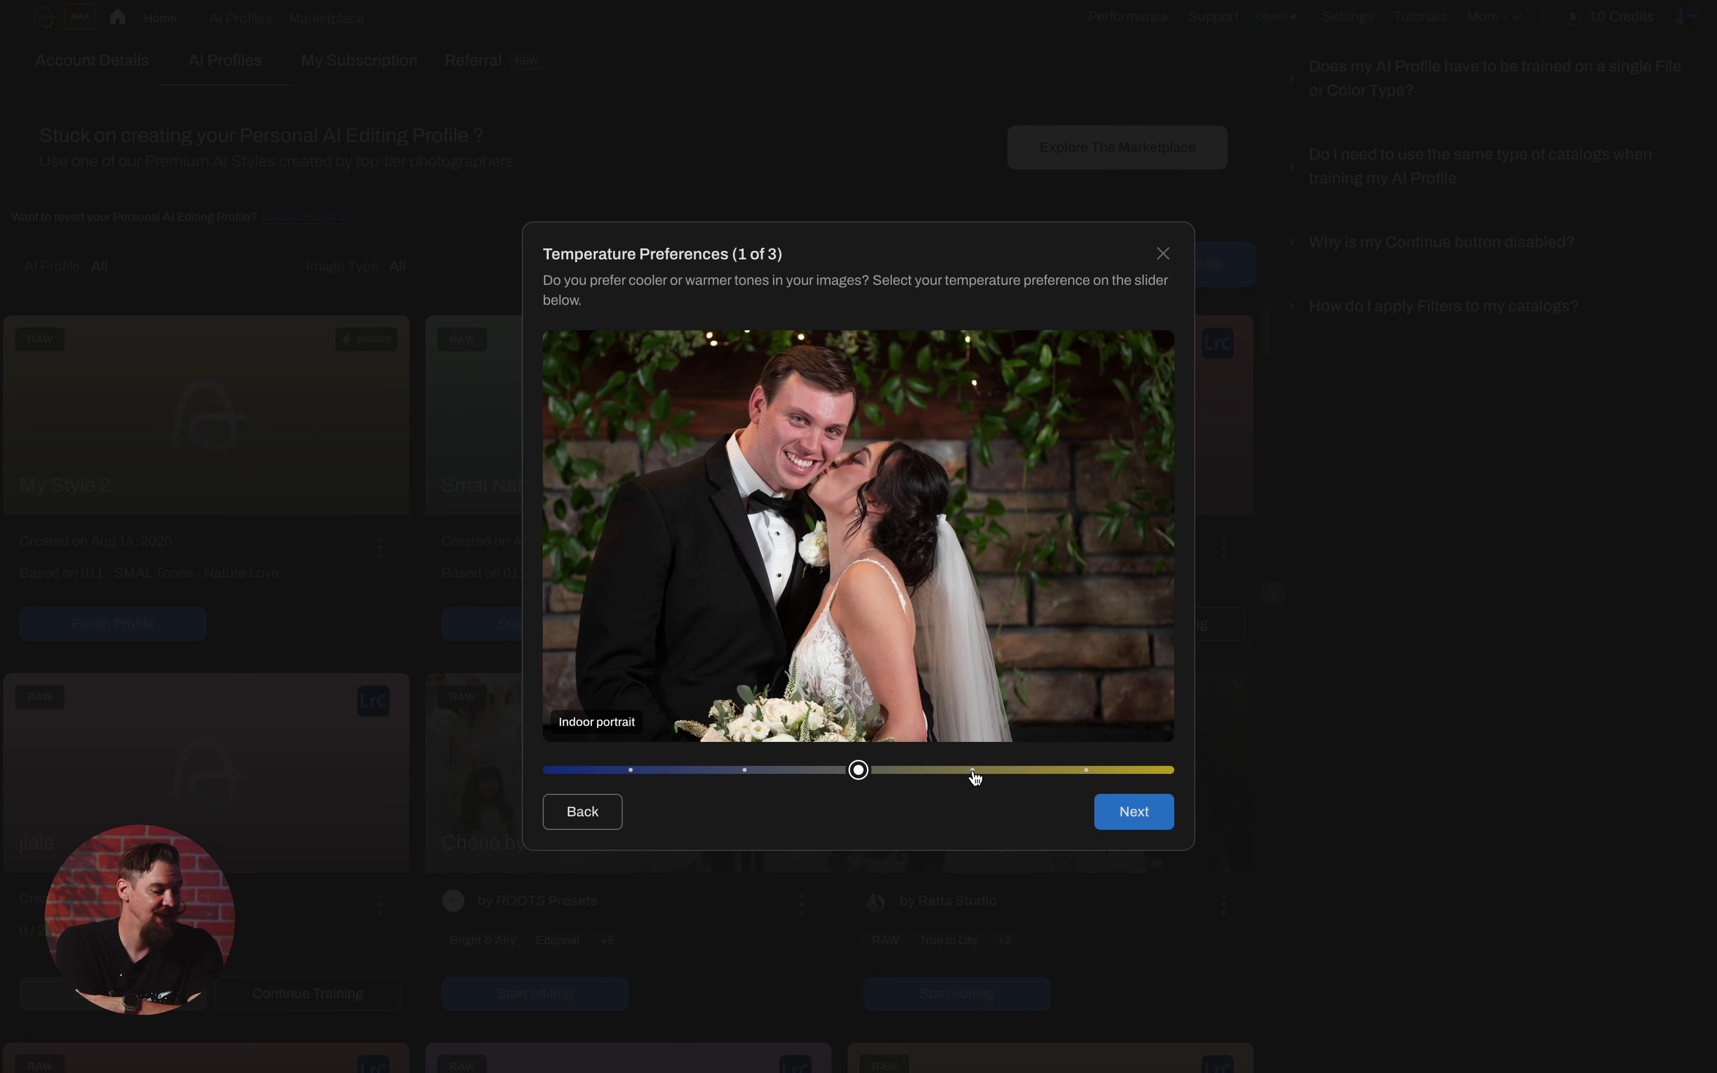
After trying cooler and warmer options, set the first temperature sample one step warmer
left_click(972, 770)
left_click(1086, 769)
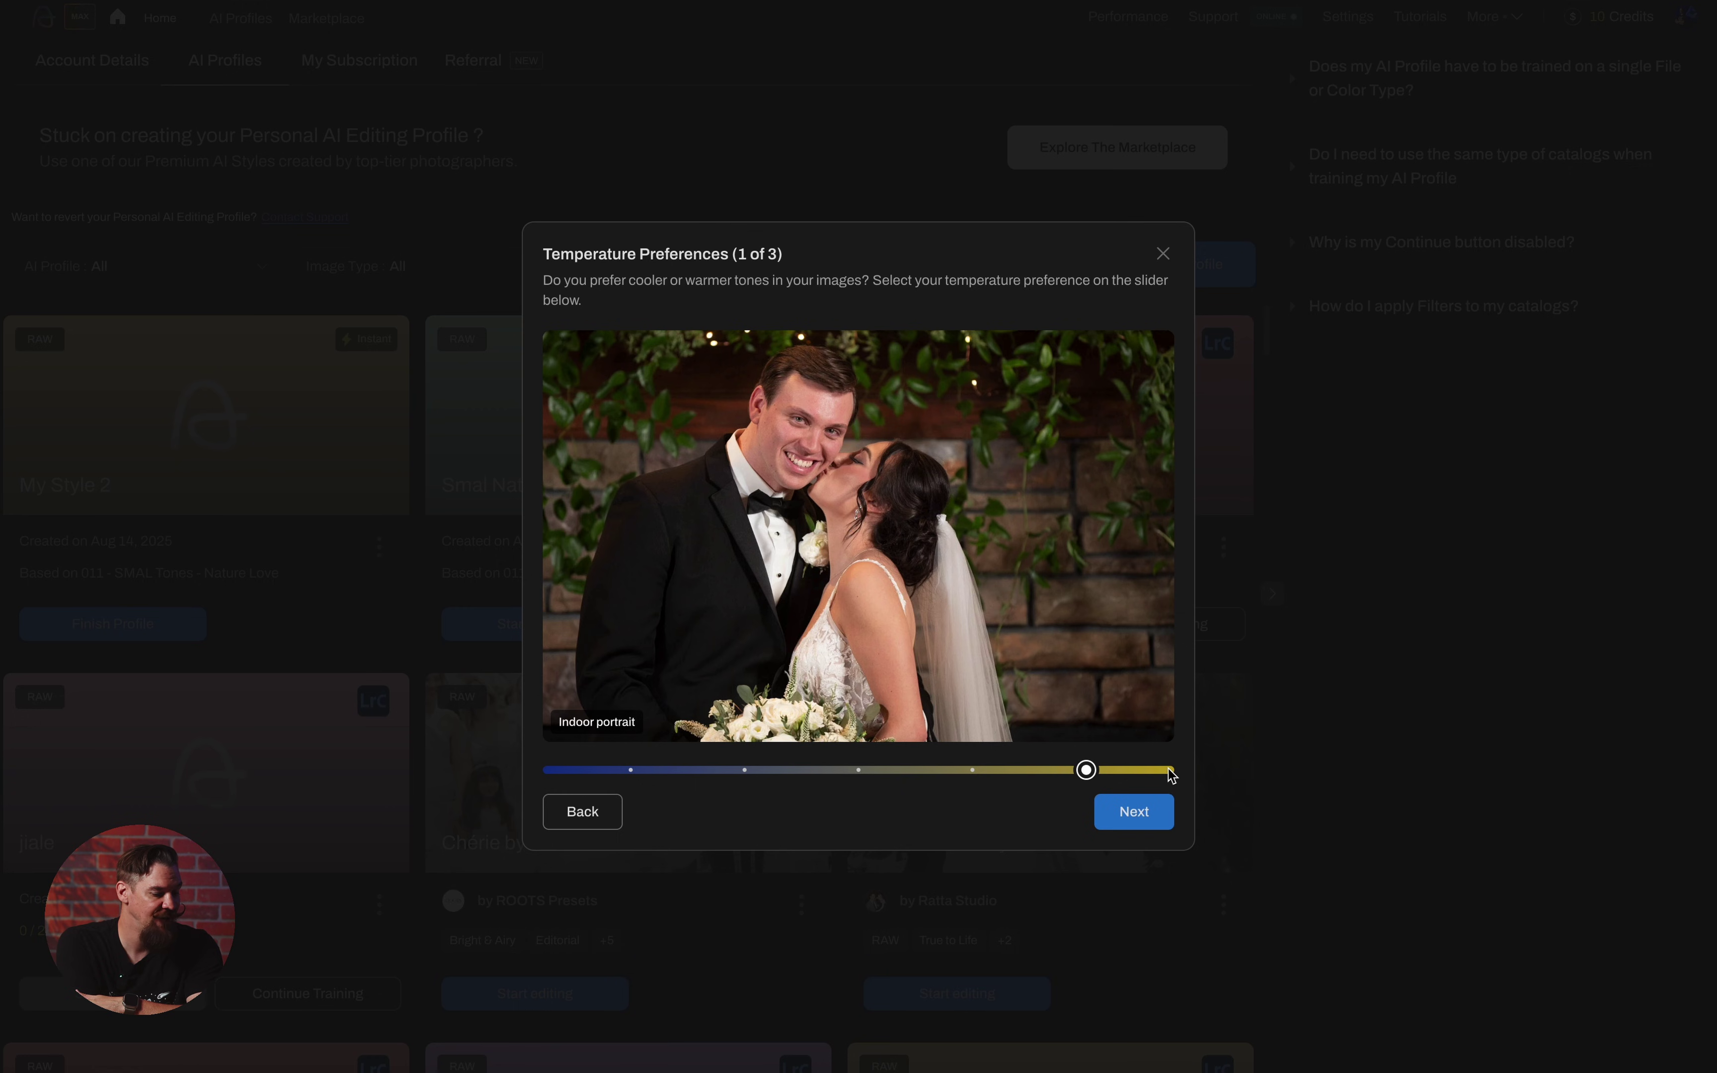
left_click(744, 771)
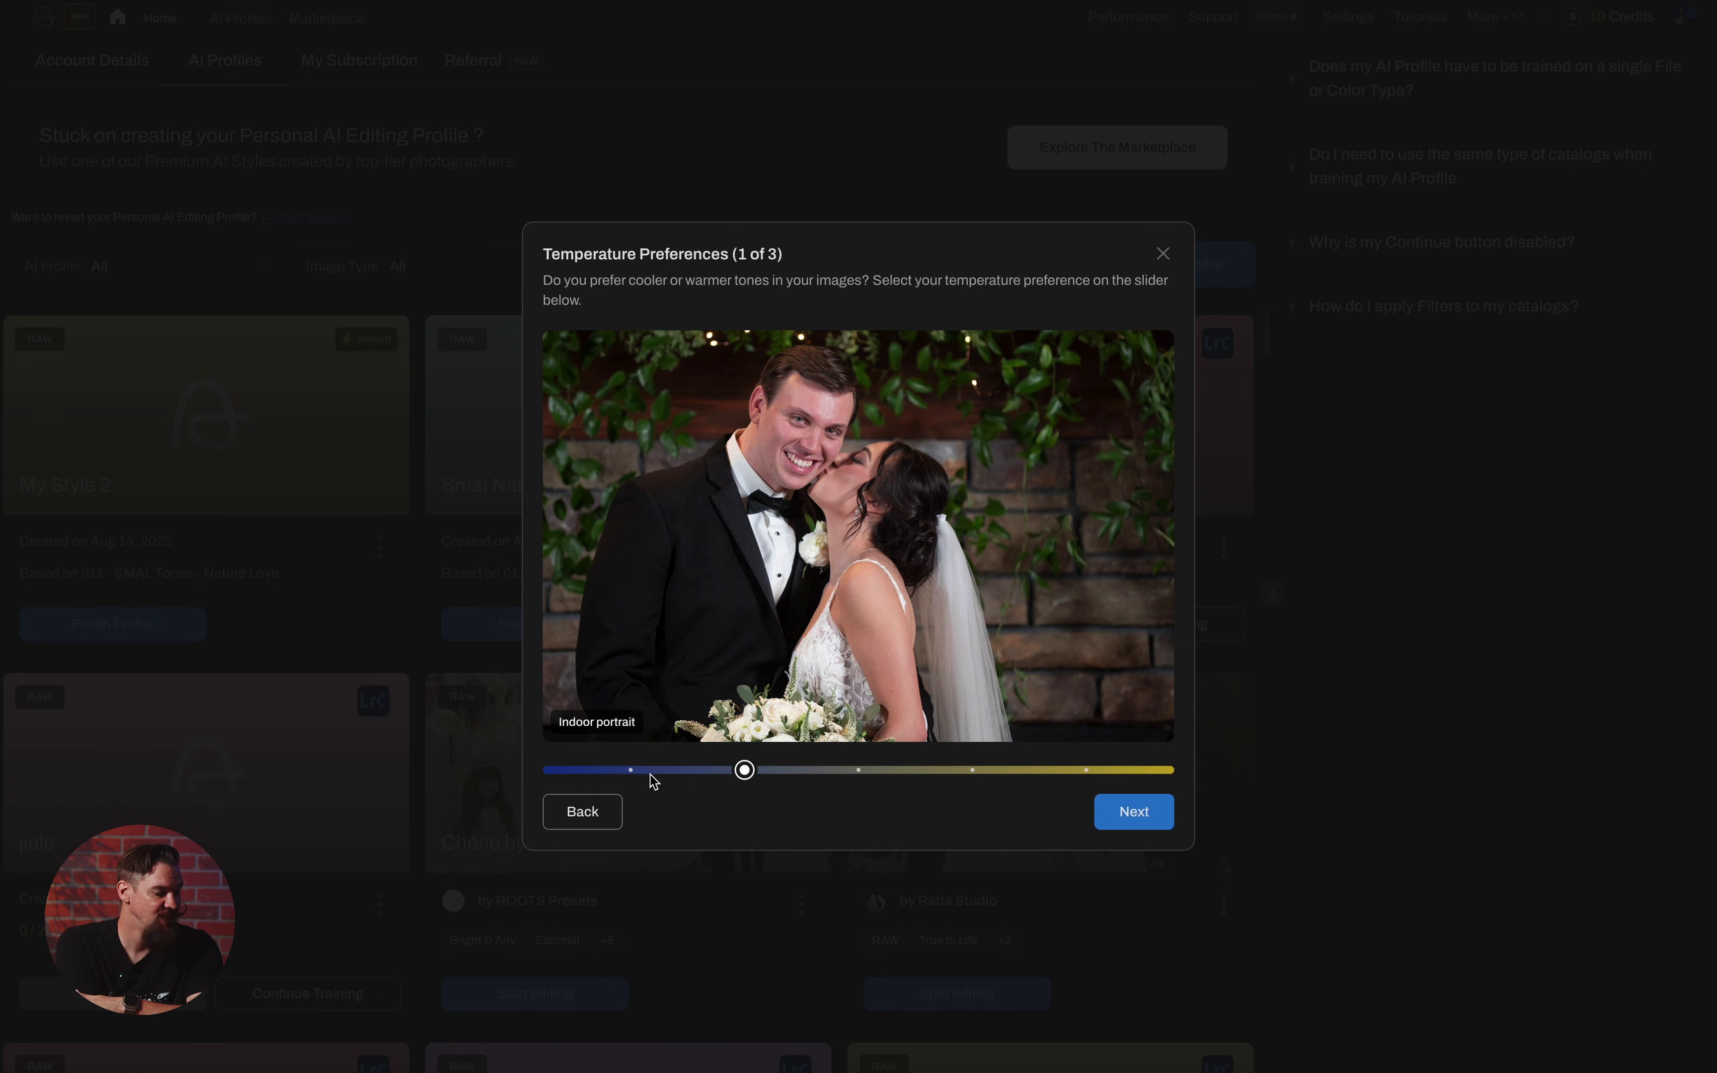
left_click(631, 770)
left_click(972, 772)
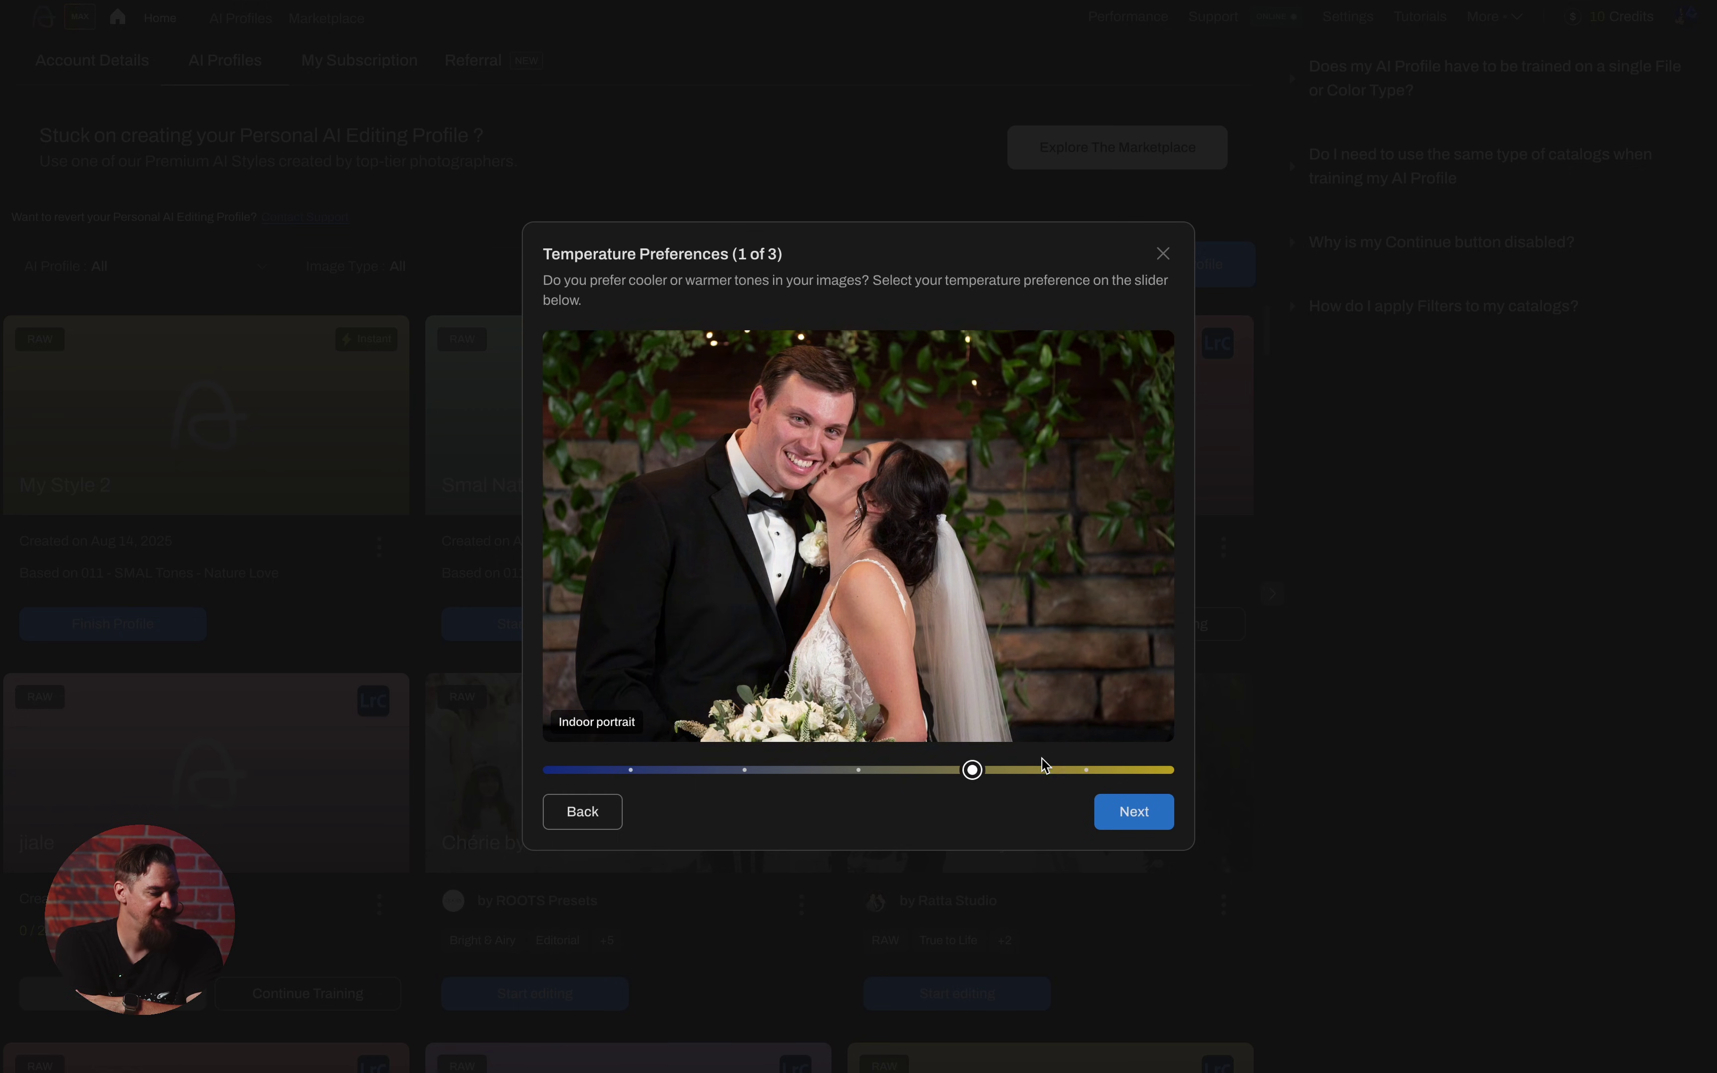
left_click(1130, 825)
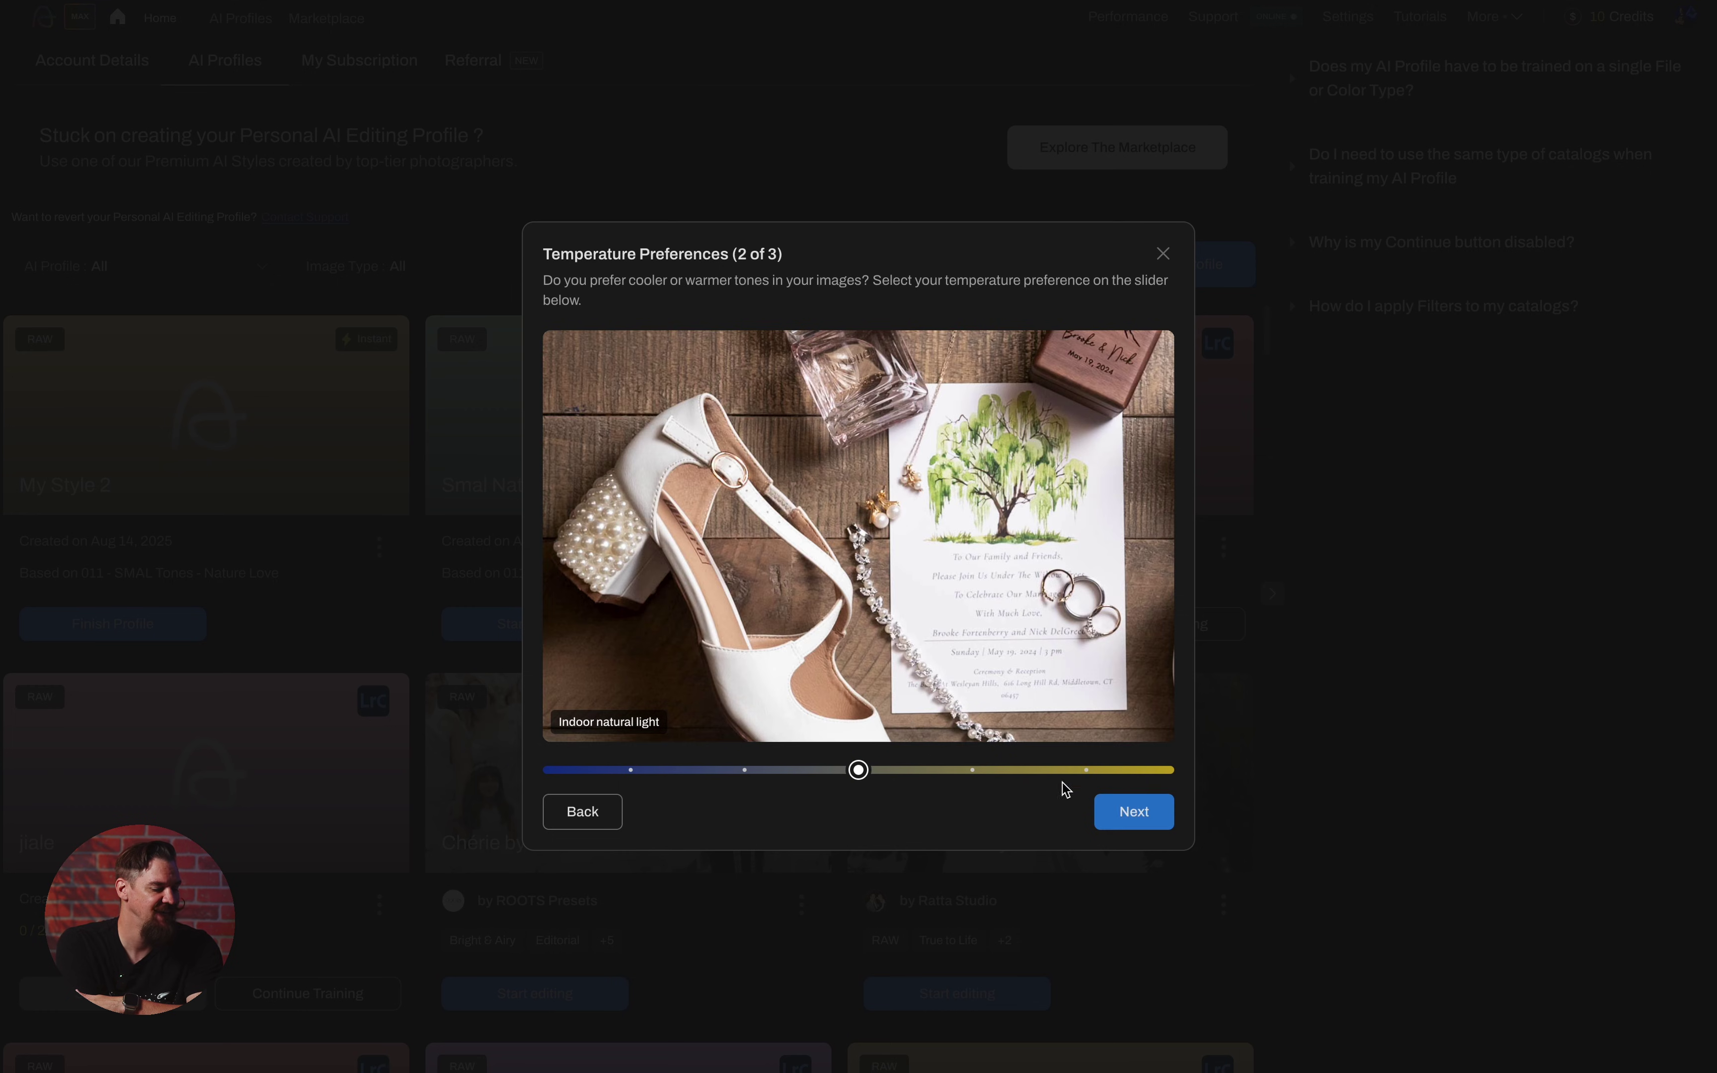
Set the second and third temperature samples warmer, moving on to tint preferences
left_click(1085, 773)
left_click(1118, 821)
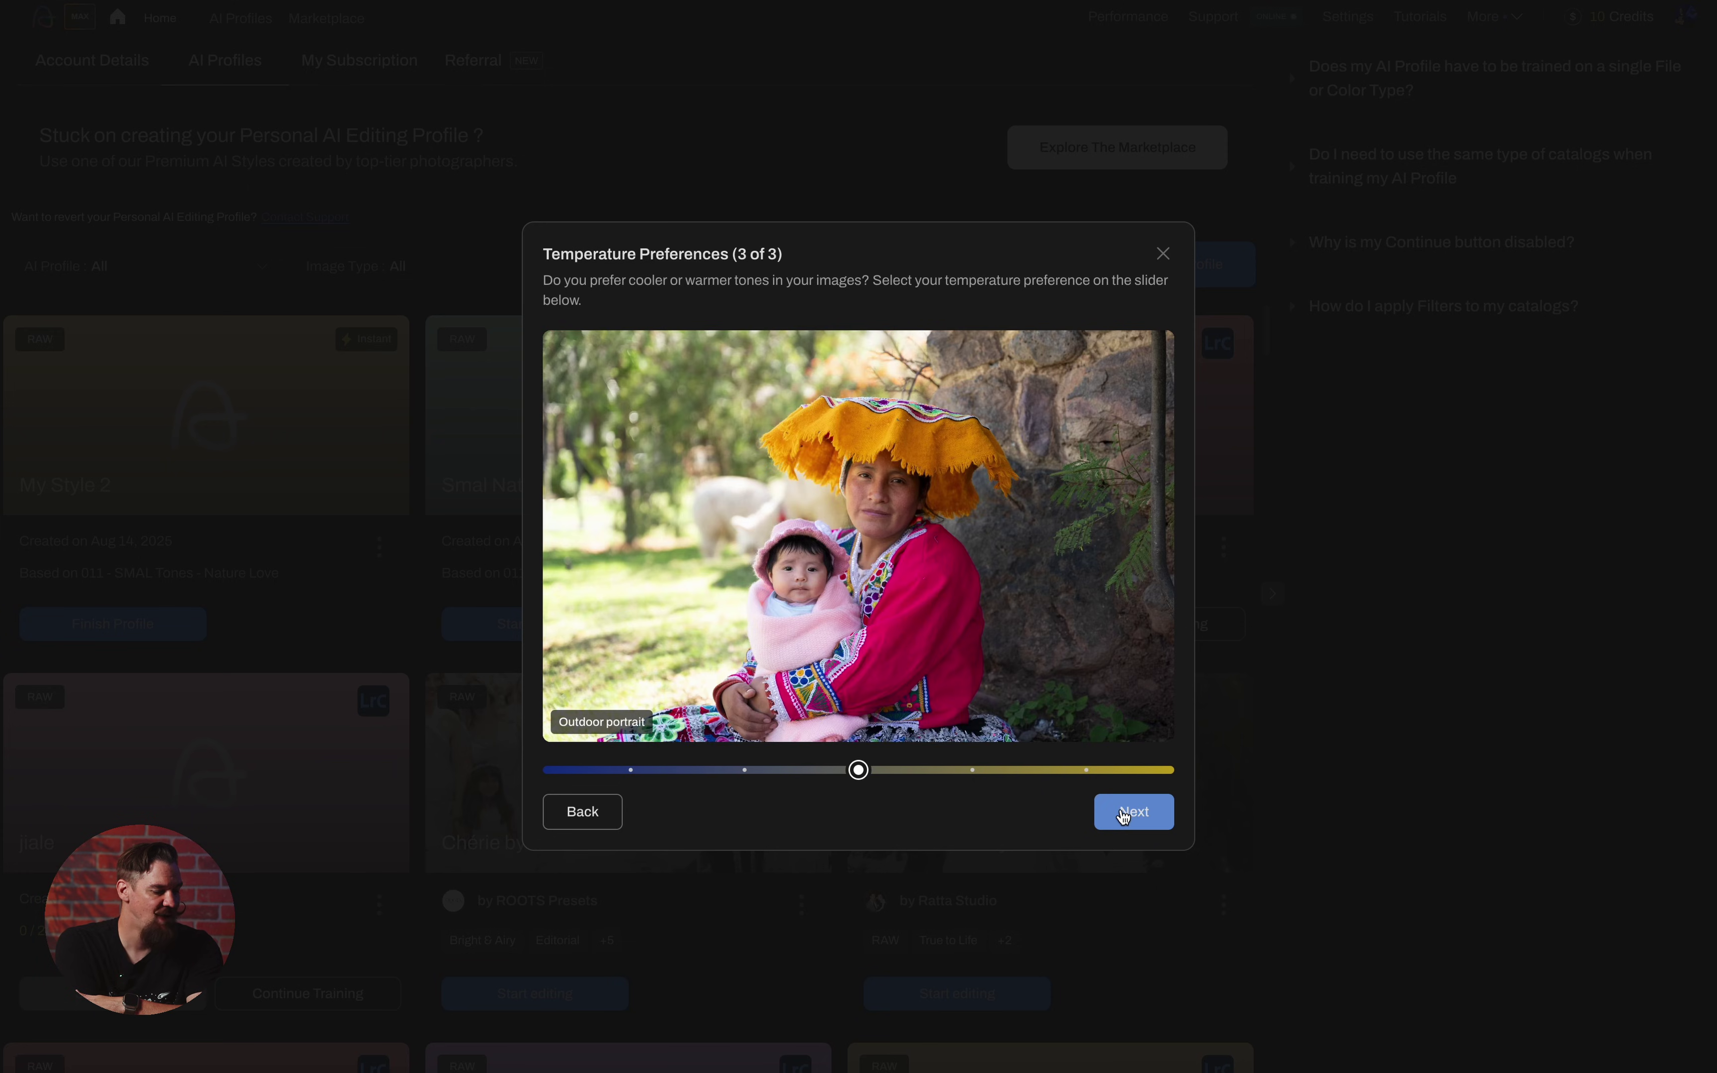
left_click(1085, 771)
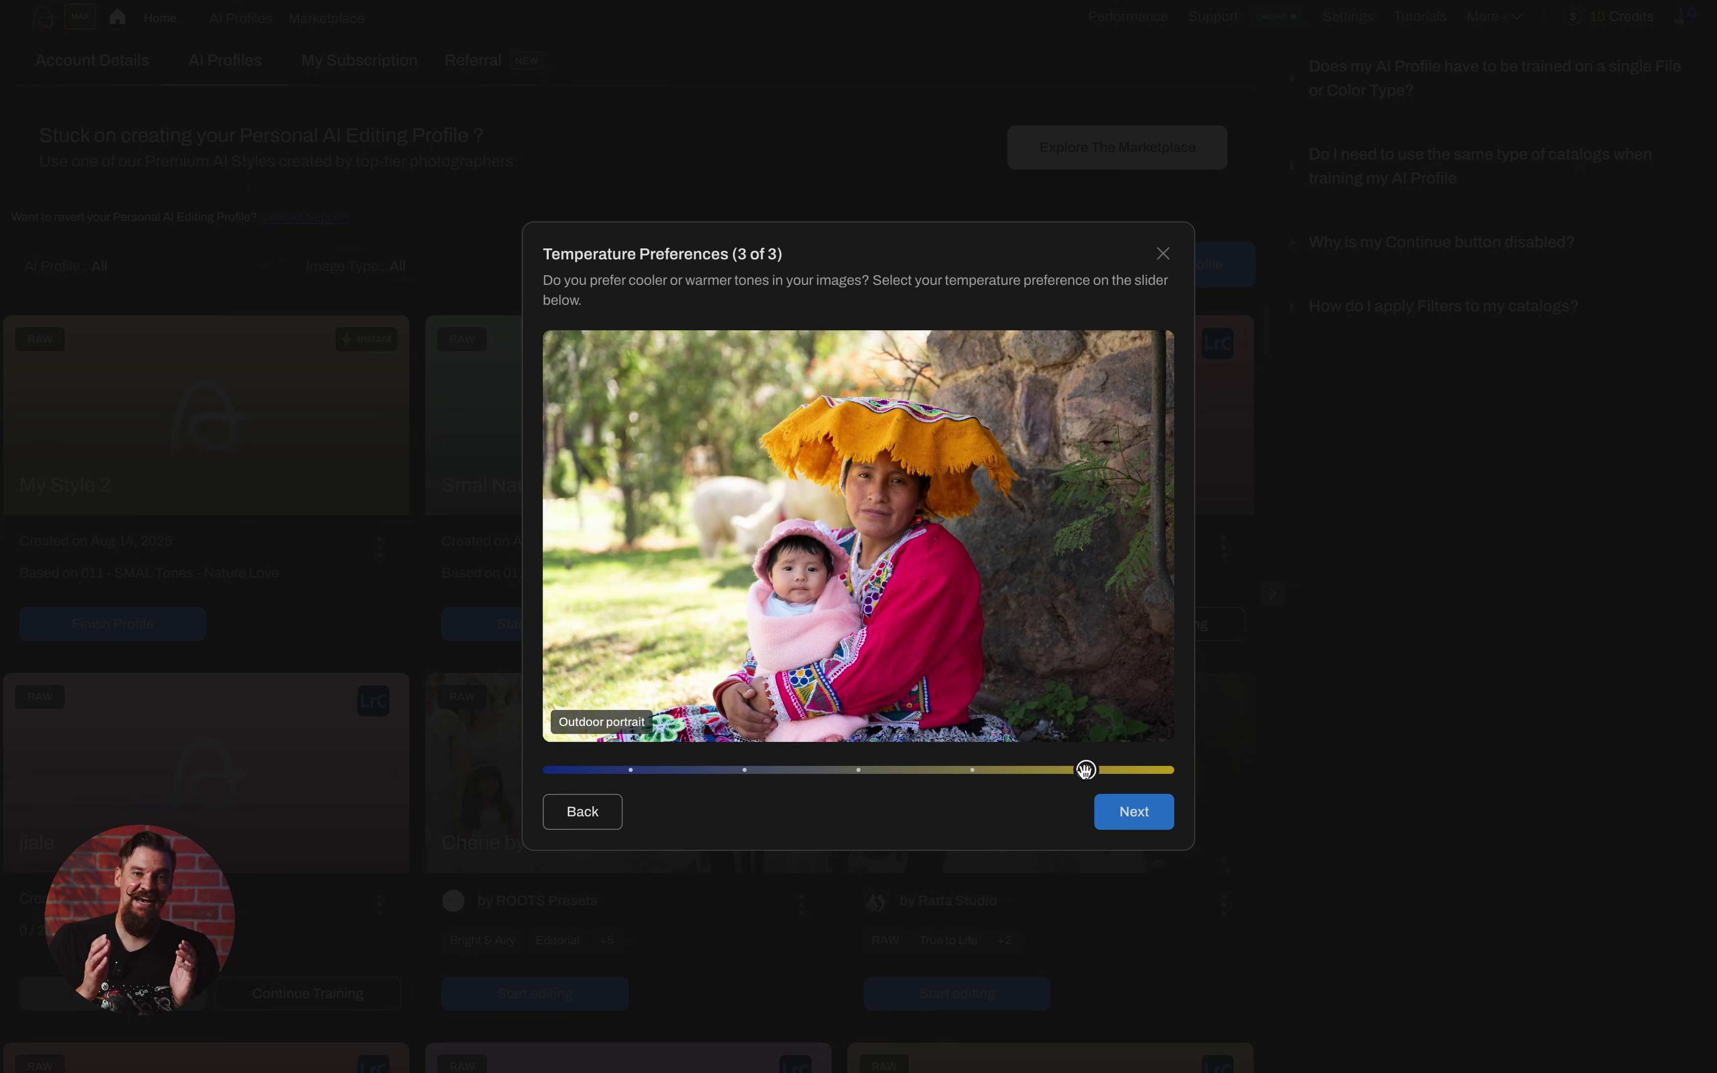
left_click(1135, 824)
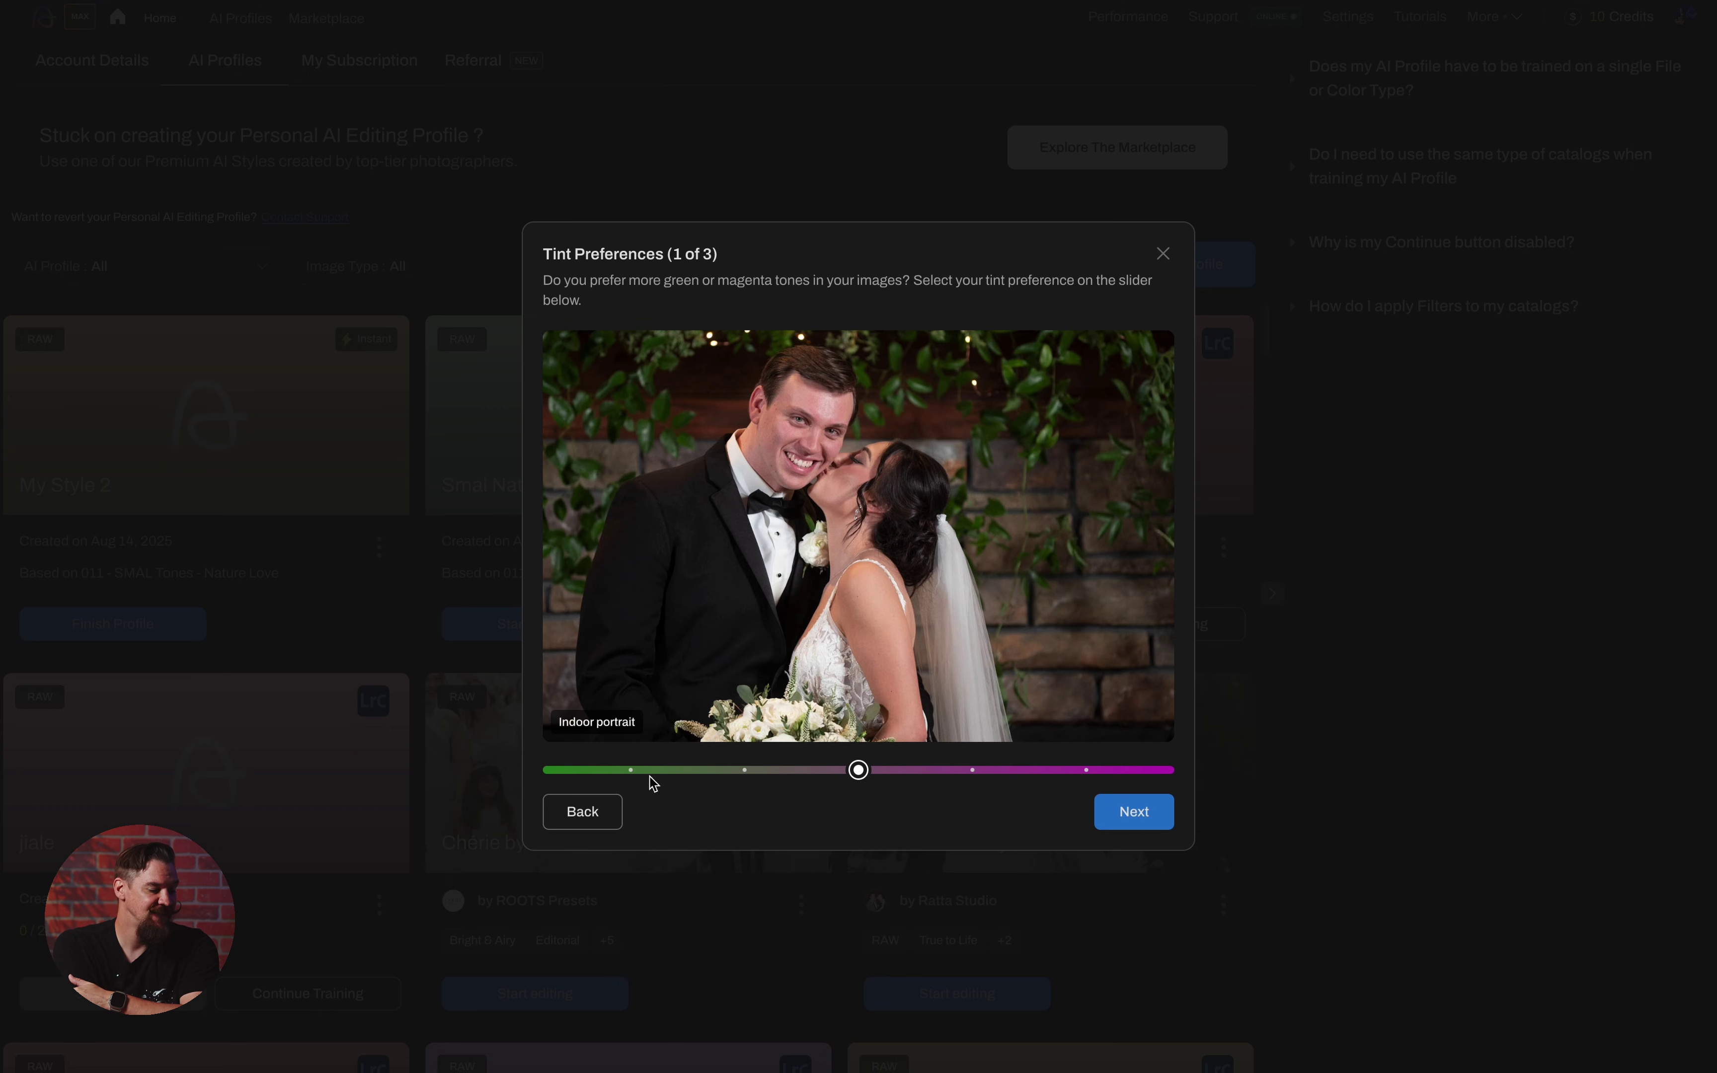
Move the tint one step toward green on all three tint sample photos
left_click(631, 773)
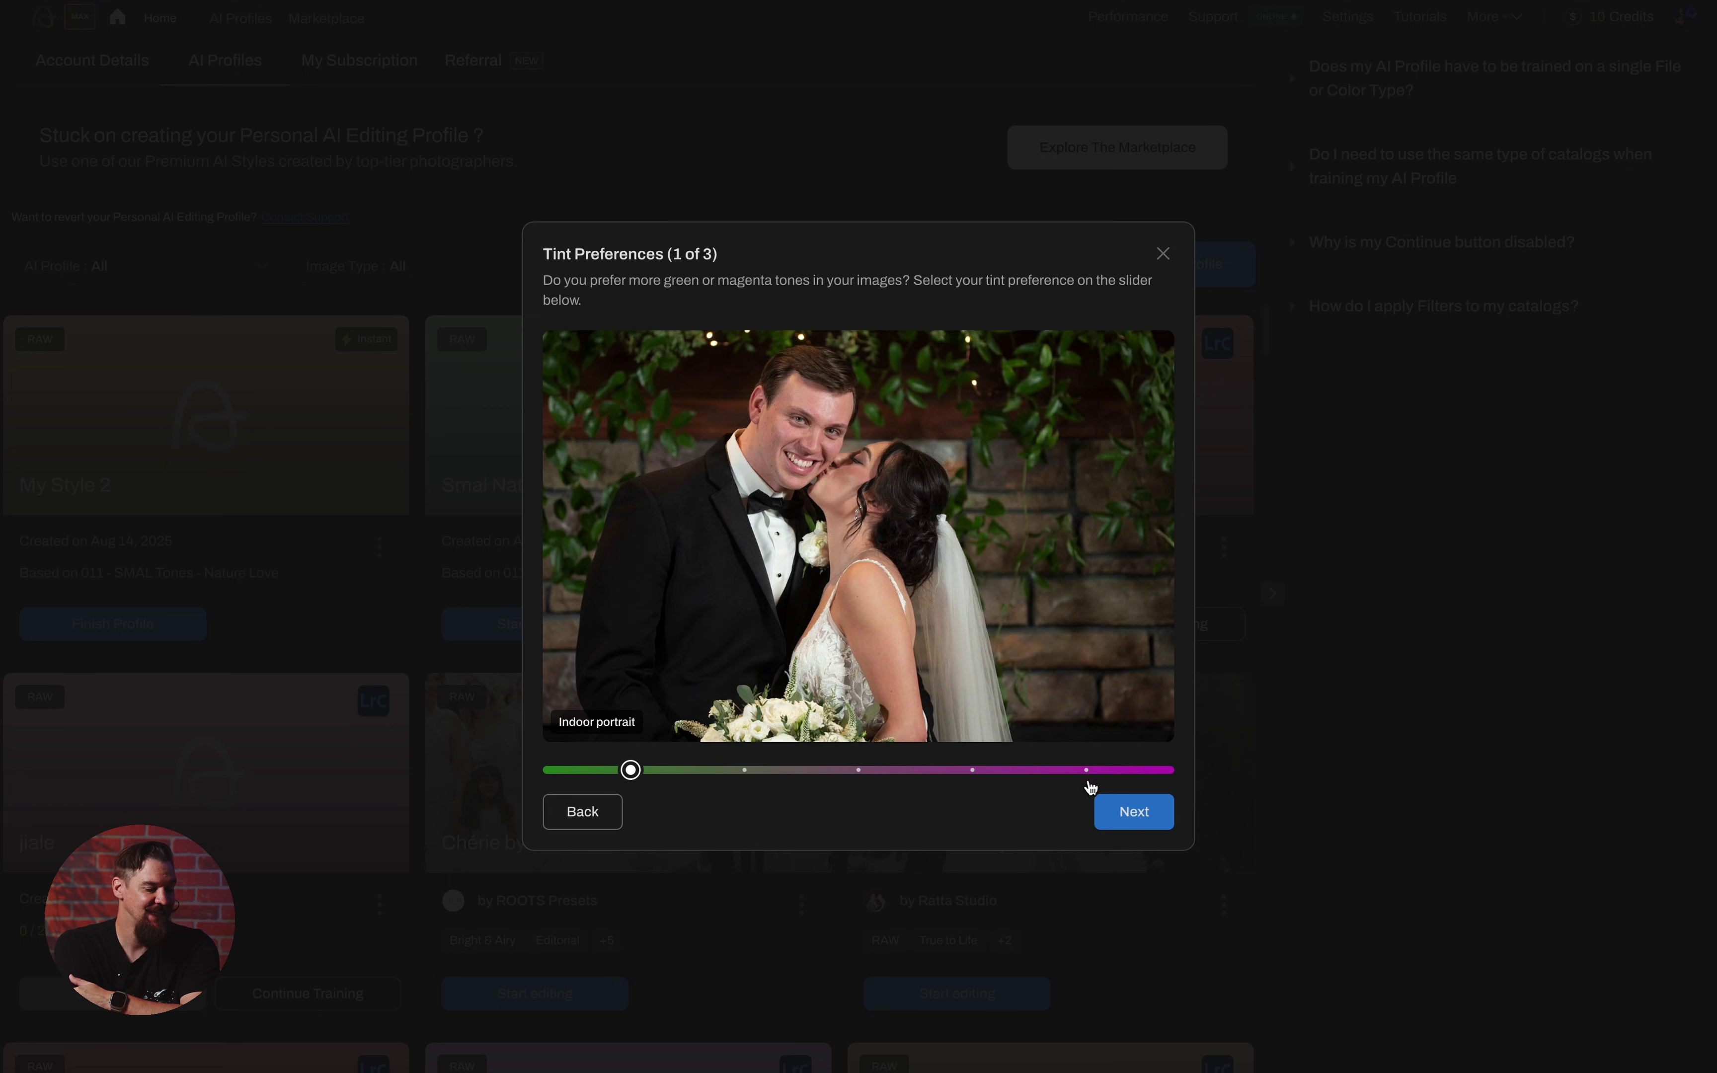
left_click(1121, 815)
left_click(631, 774)
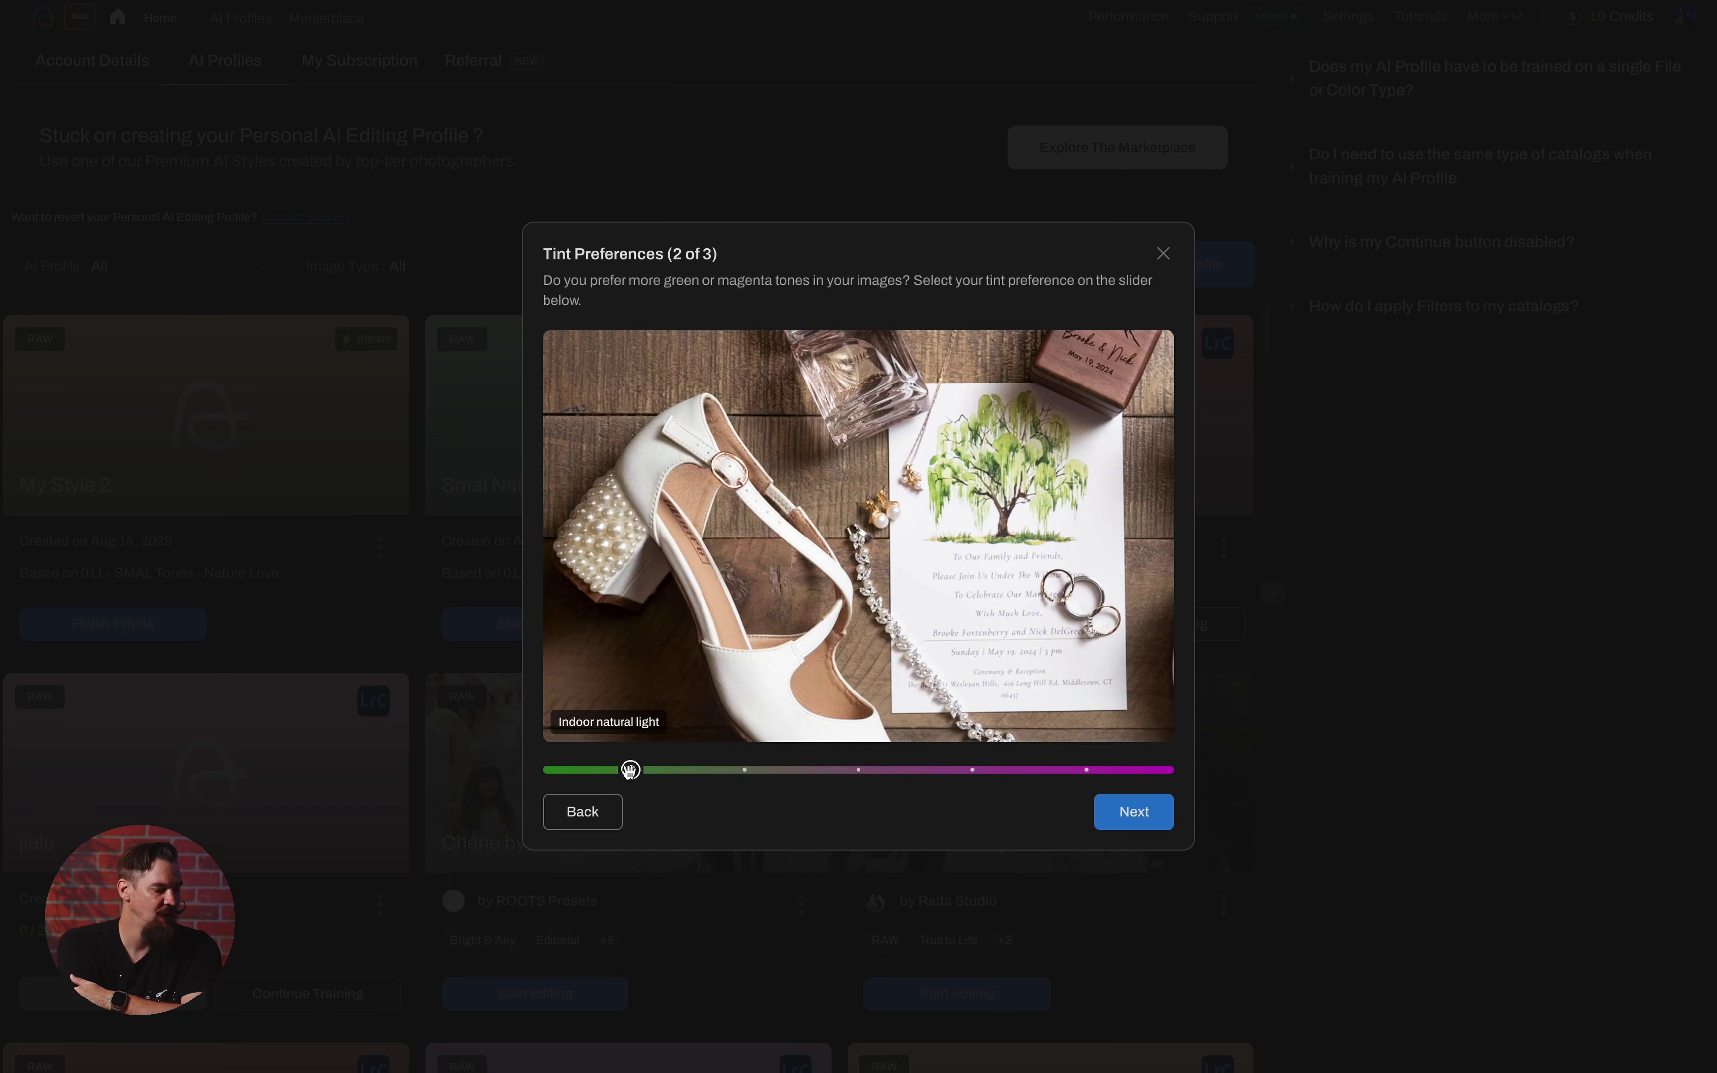
left_click(1144, 820)
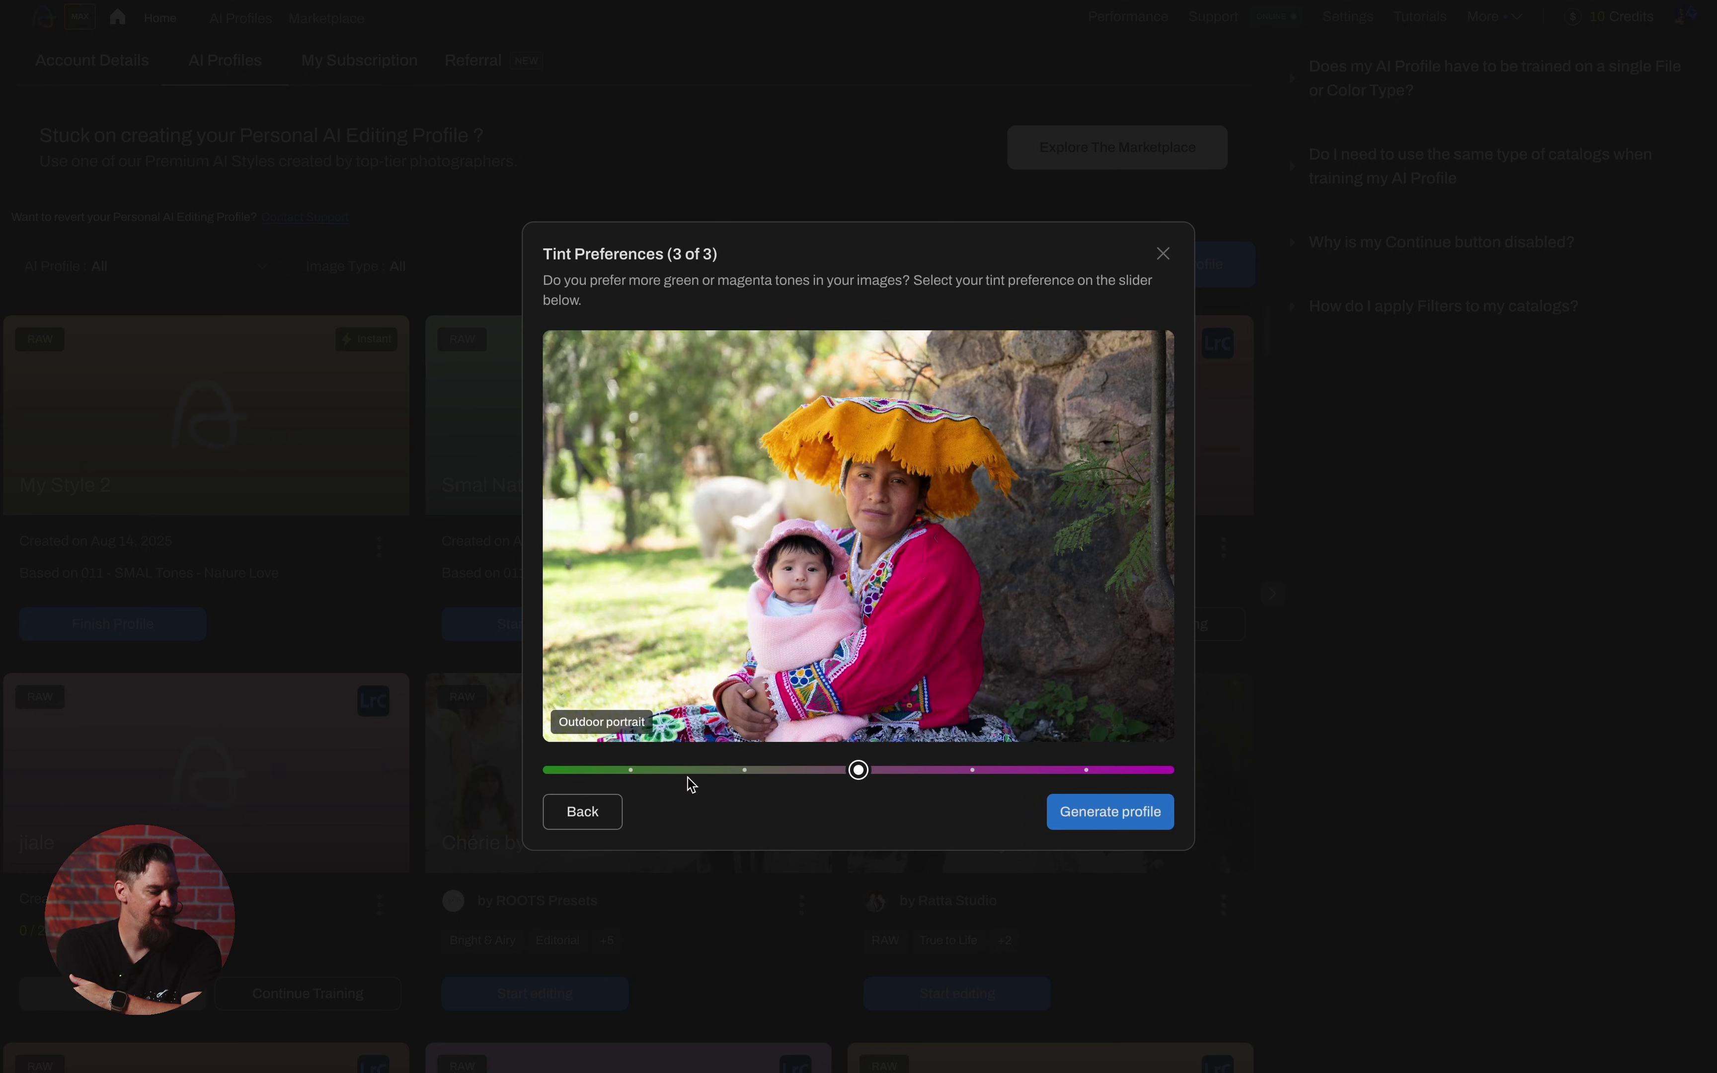
left_click(631, 771)
Generate the profile and replace its default name with 'Smal Tones - Nature Love Warm and Green'
left_click(1098, 813)
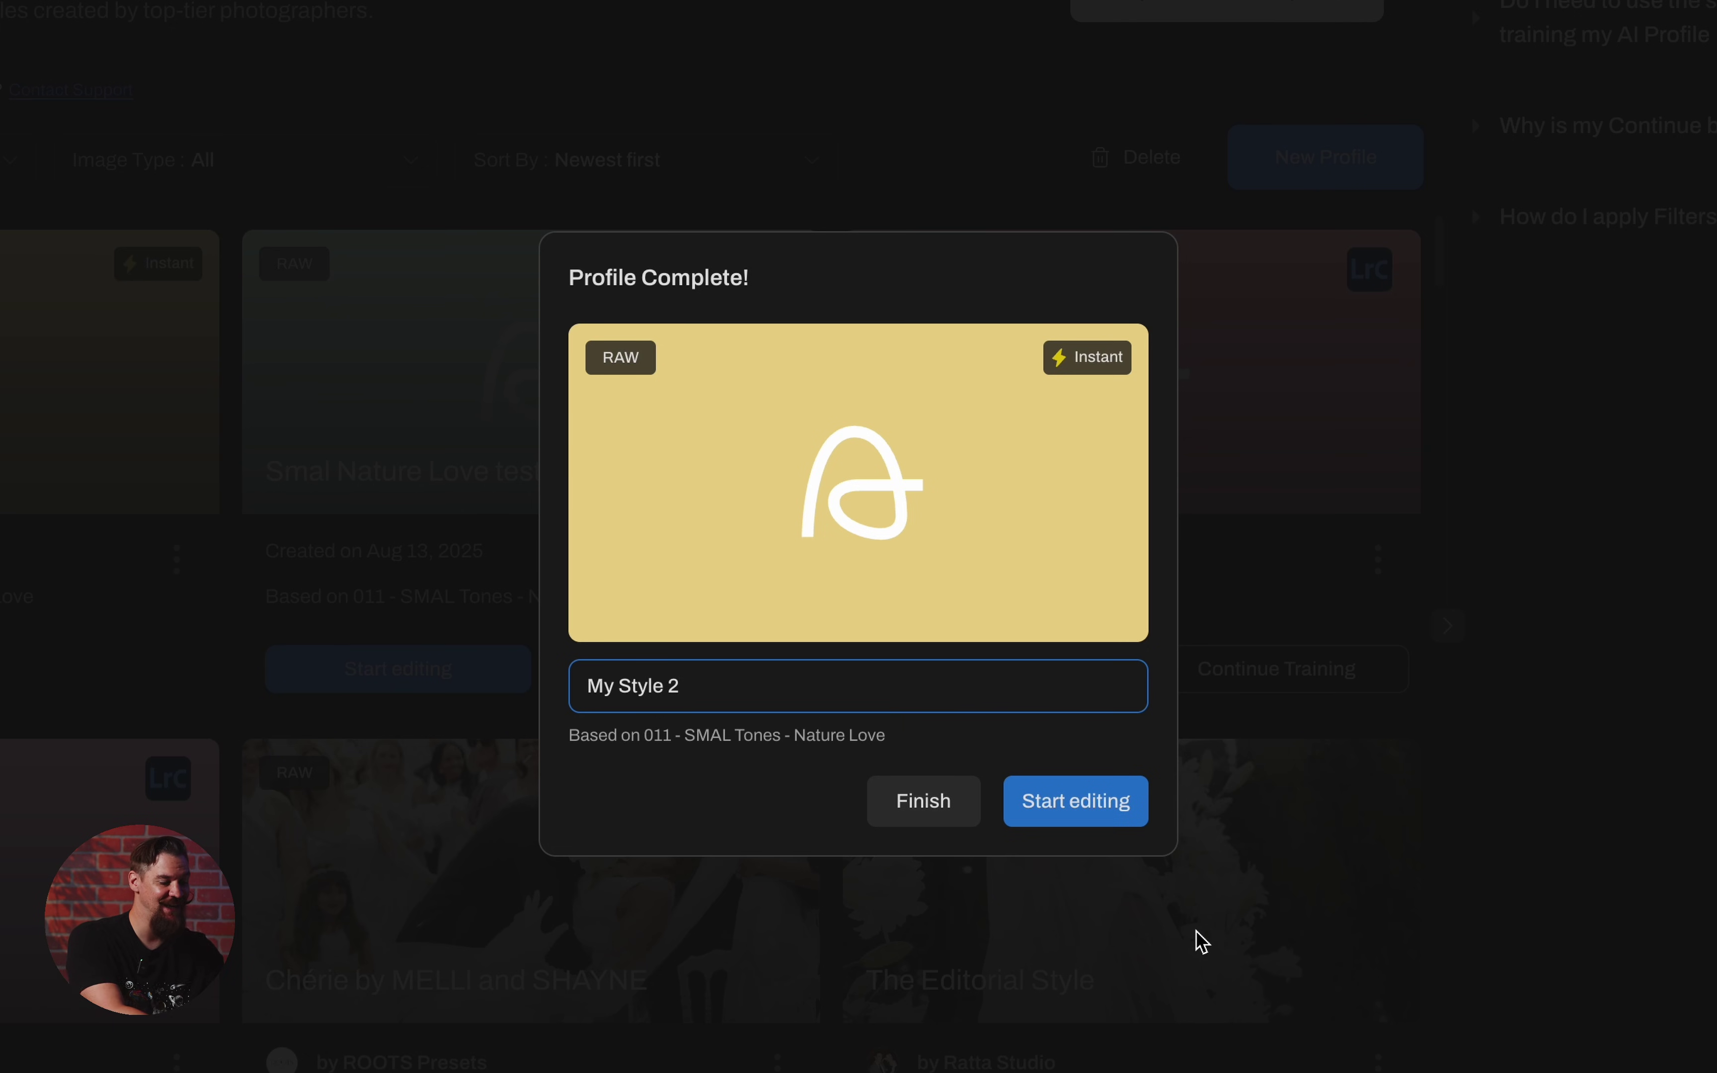
key("BackSpace")
key("BackSpace")
key("BackSpace")
key("BackSpace")
key("BackSpace")
key("BackSpace")
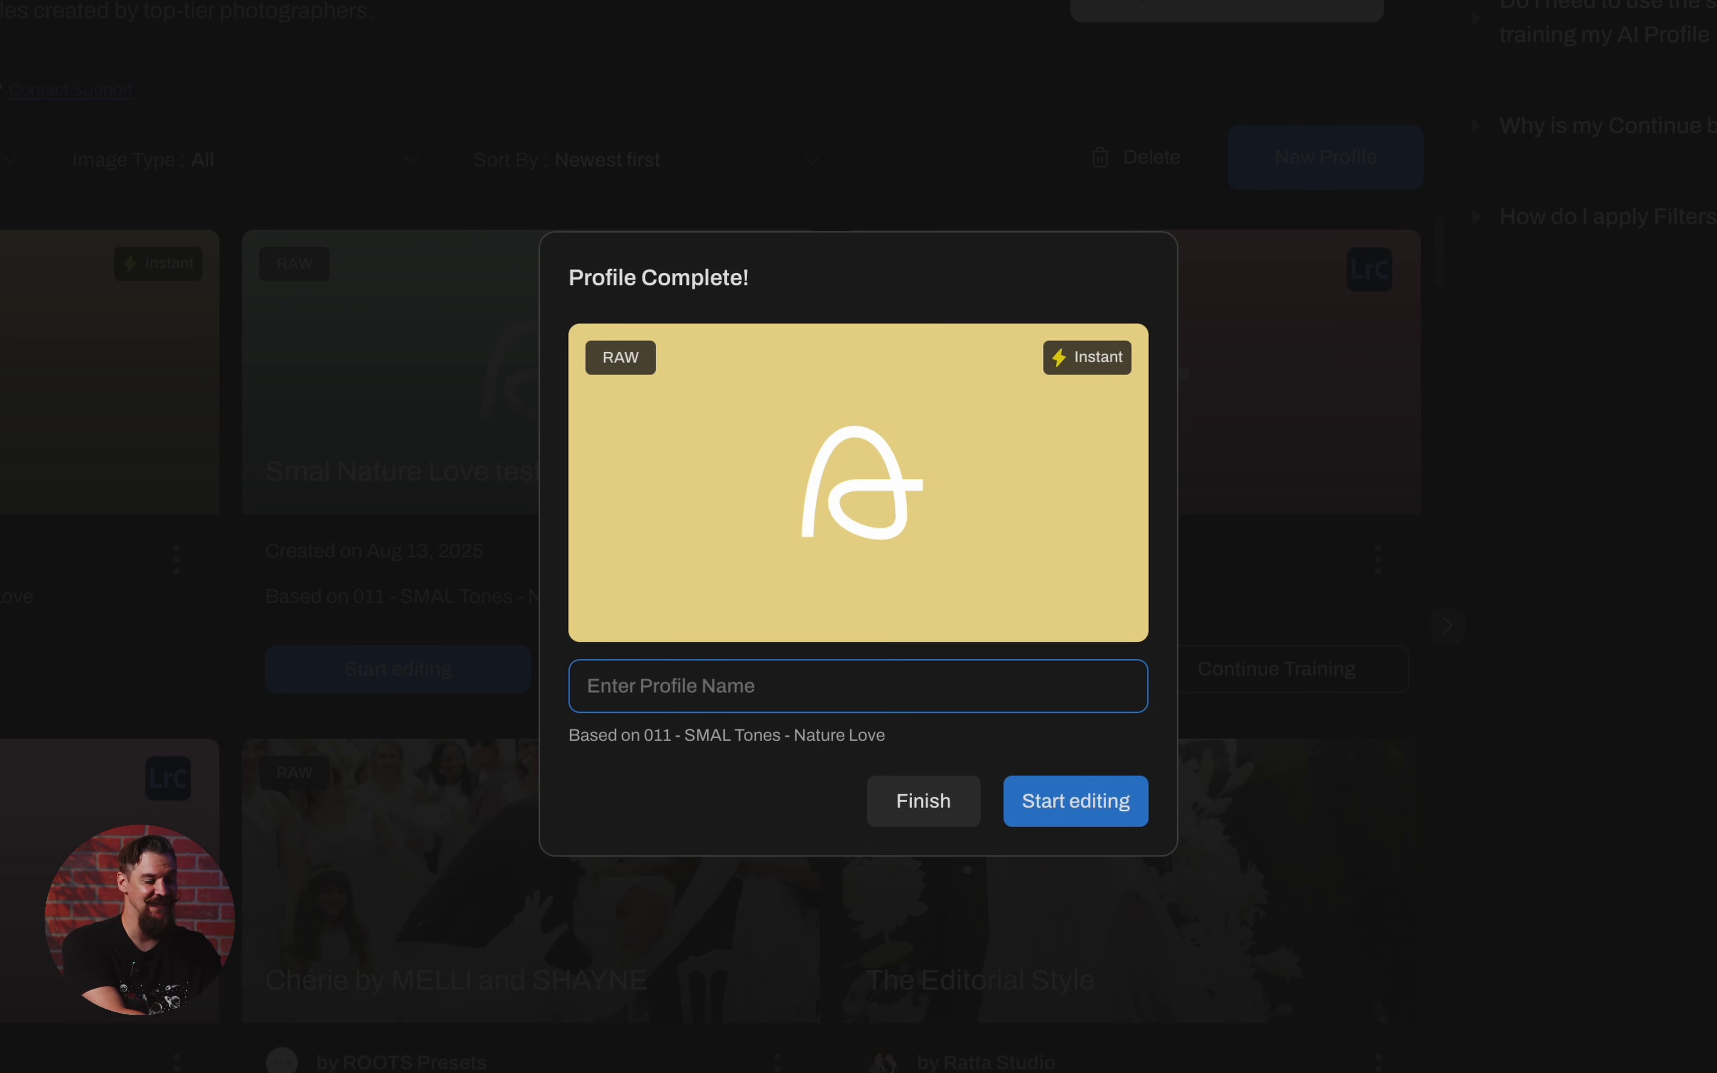
type("Smal Tones - Nature Love")
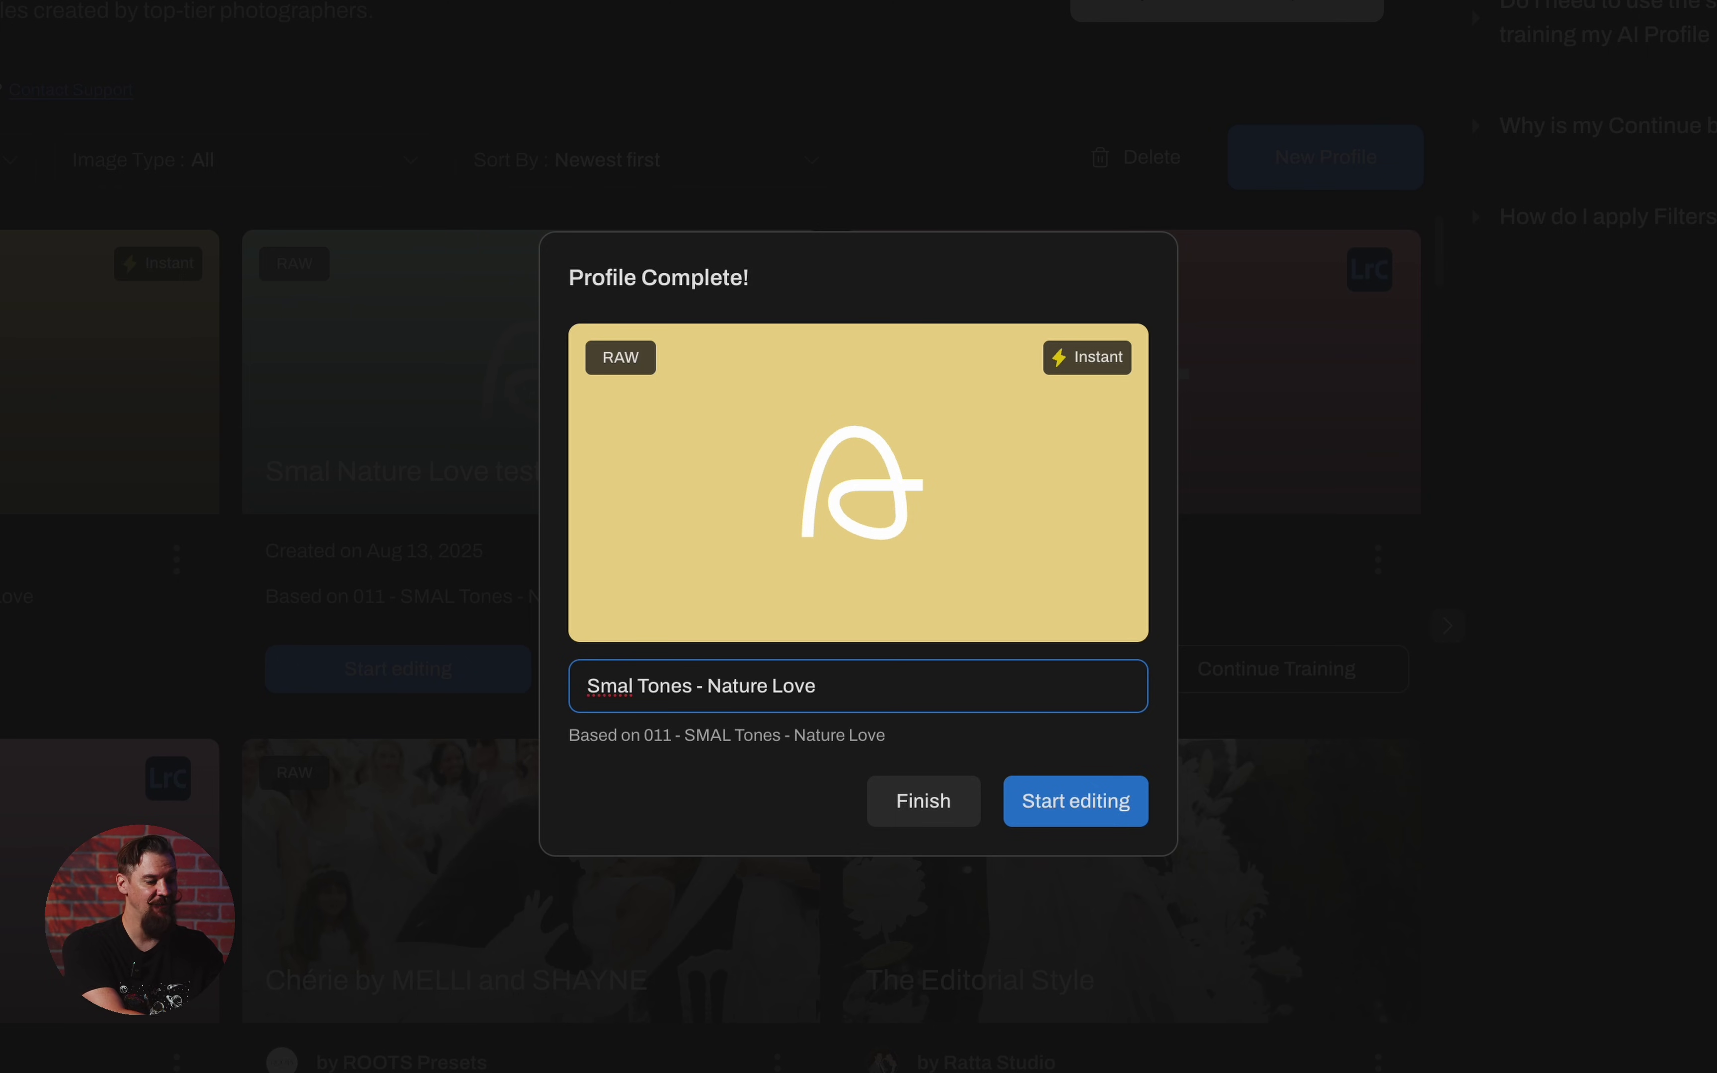
type("Warm and Green")
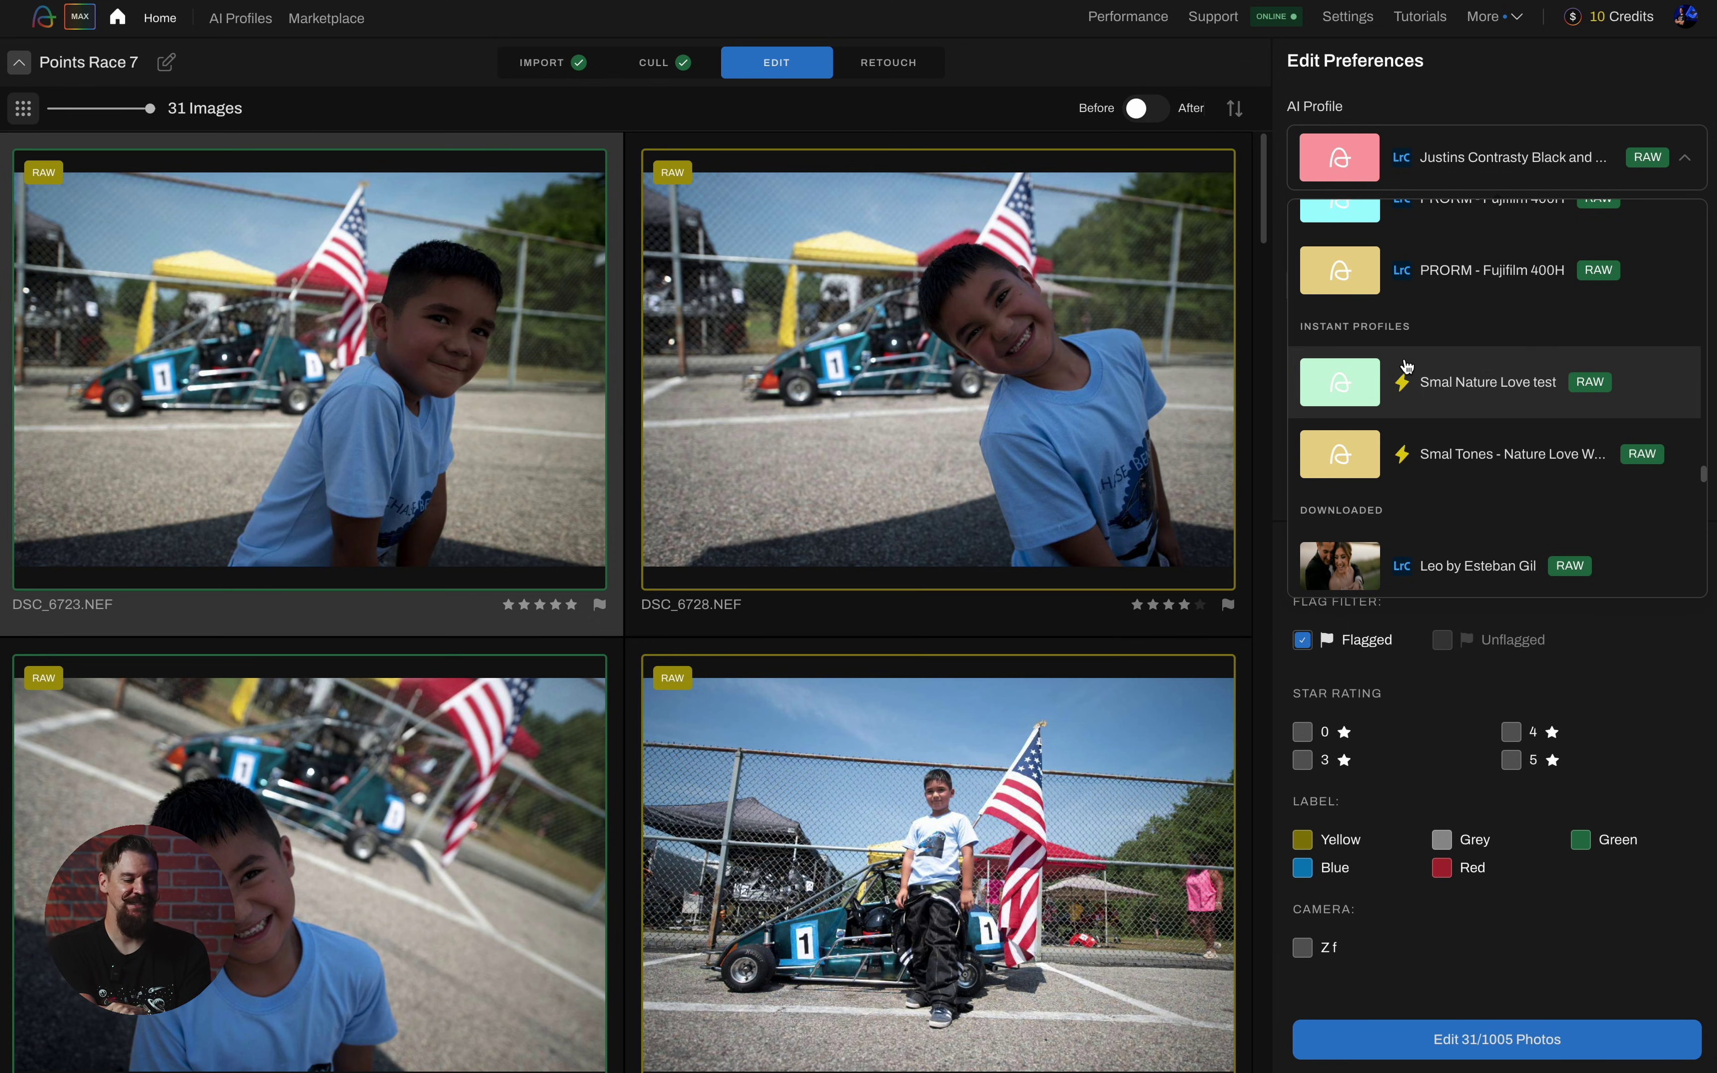
Select the Smal Tones instant profile and edit the 31 flagged Points Race 7 photos
left_click(1455, 444)
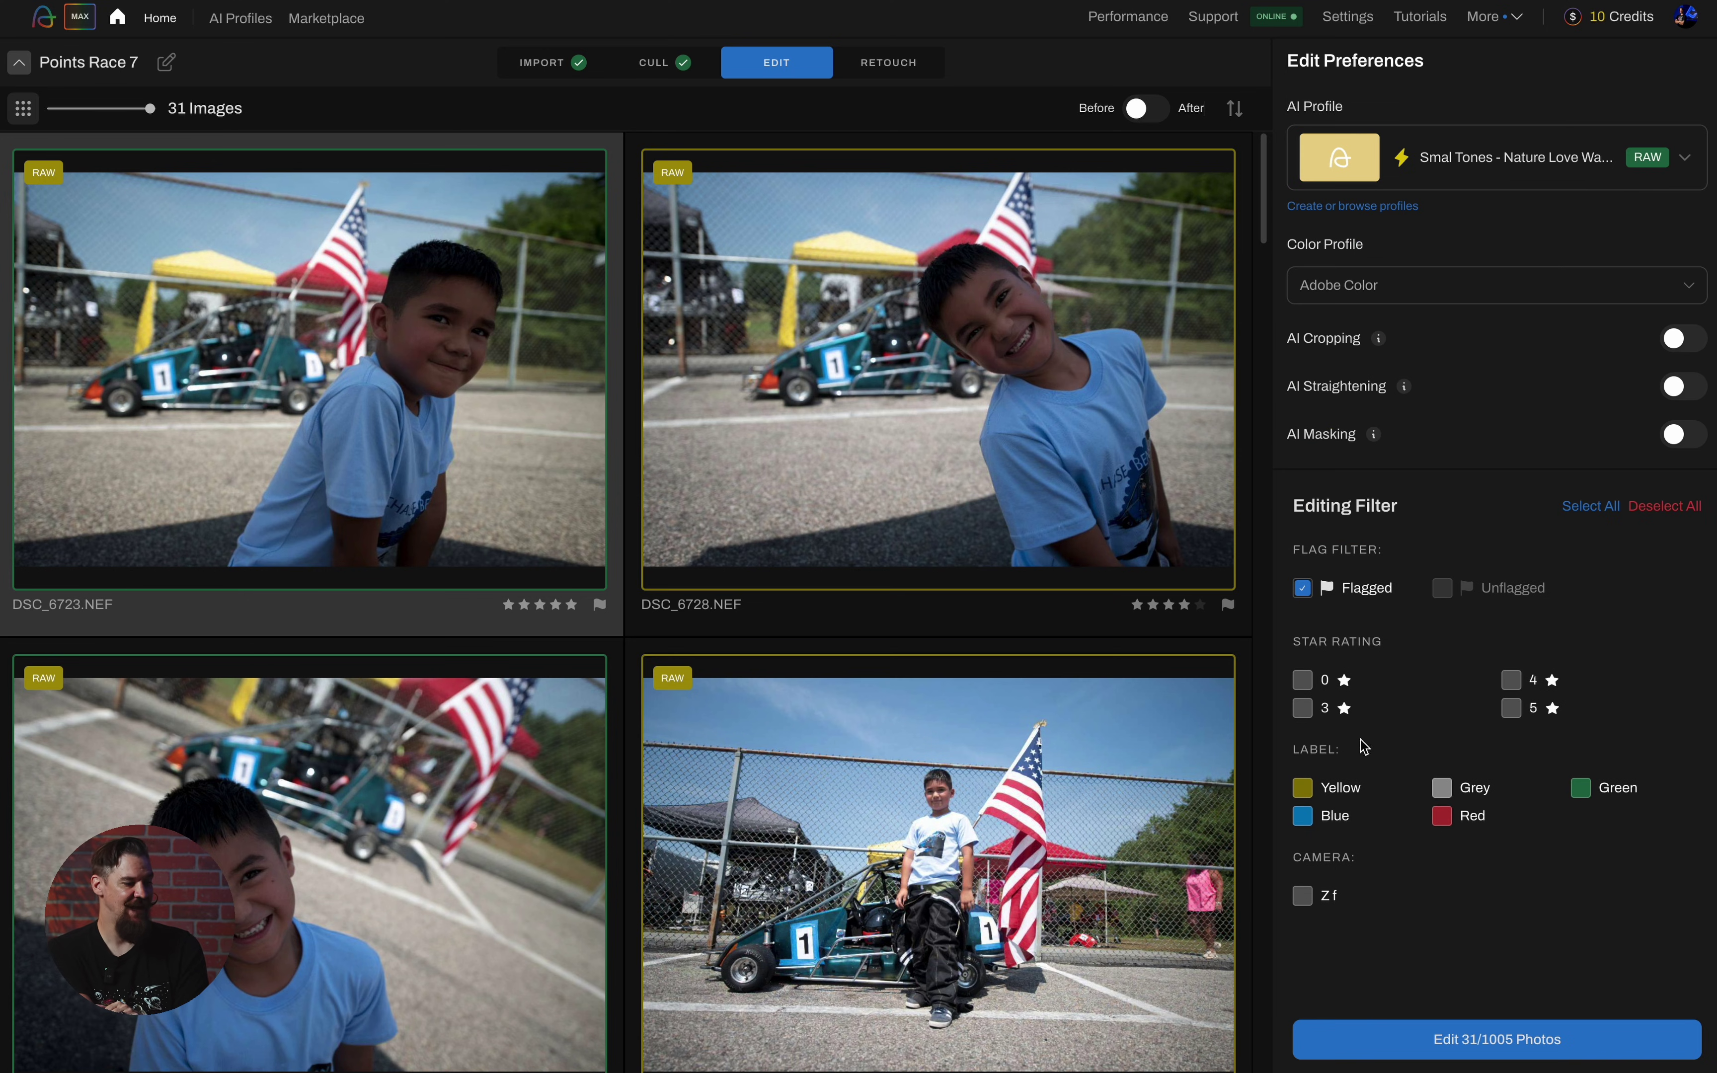
left_click(1410, 1058)
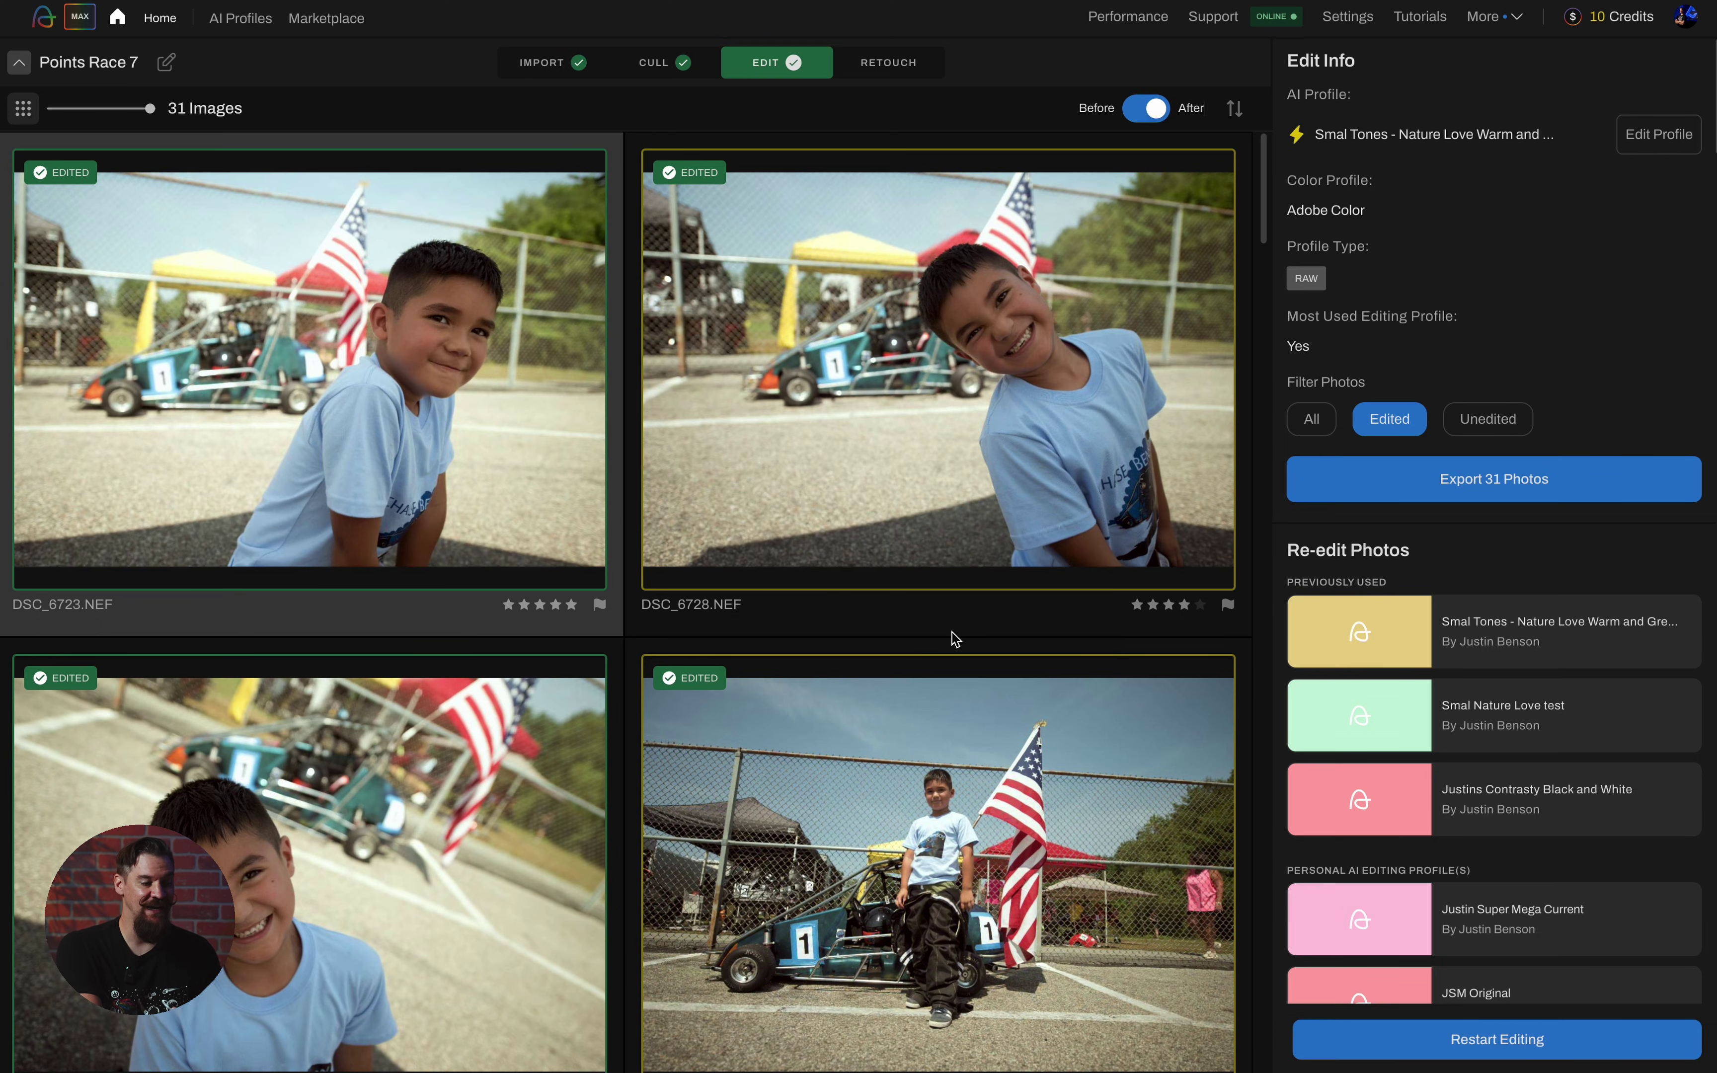
Scroll through the edited Points Race 7 grid to review the warm Smal Tones results
scroll(952, 632, "down", 10)
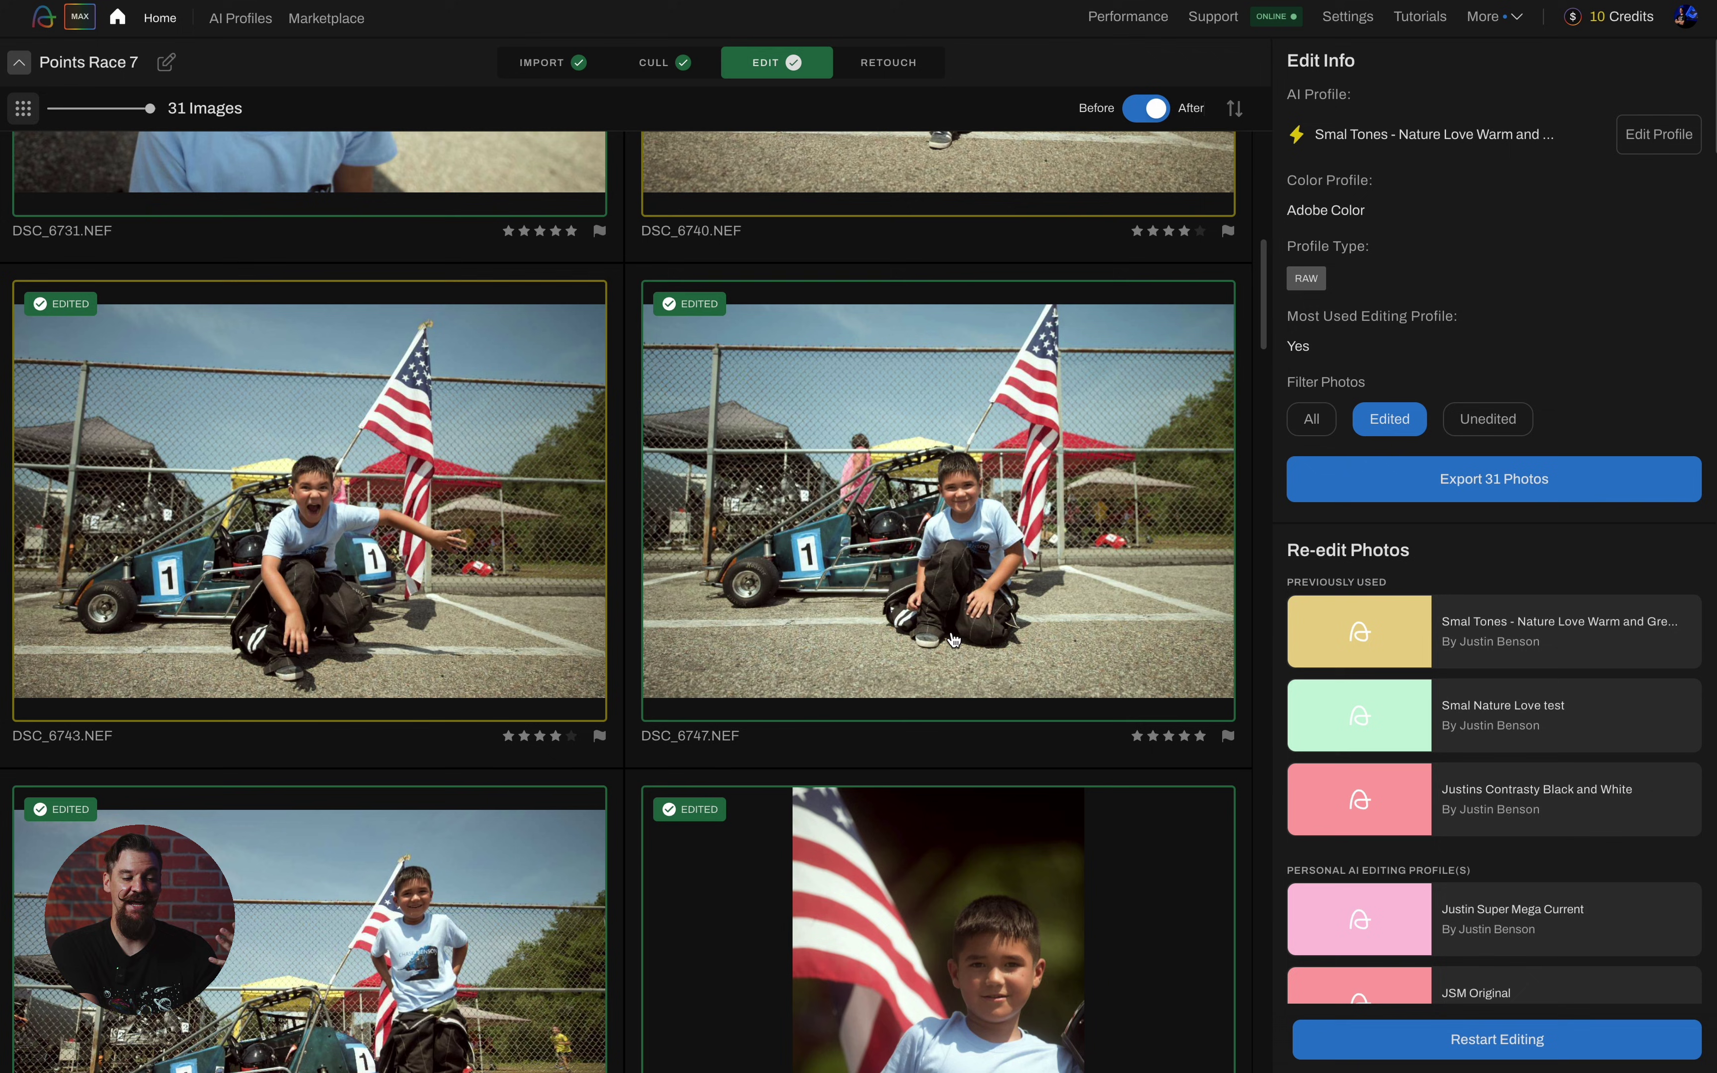
scroll(953, 639, "down", 5)
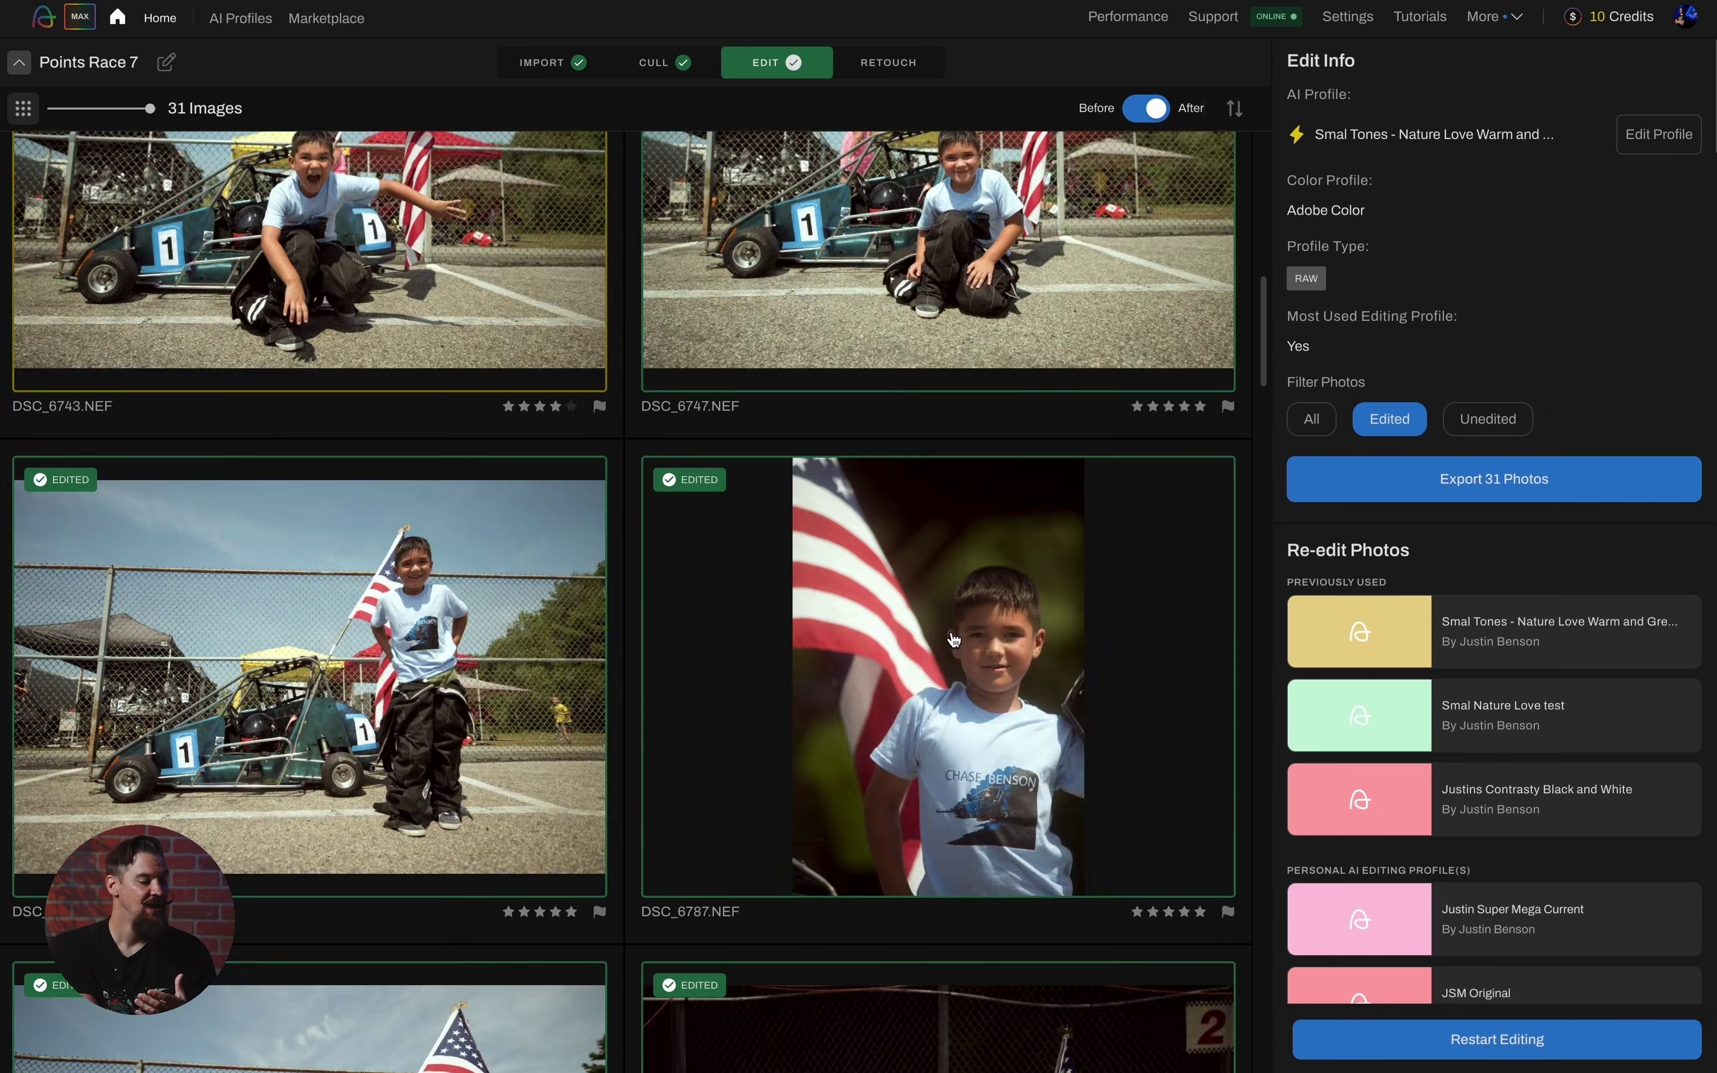